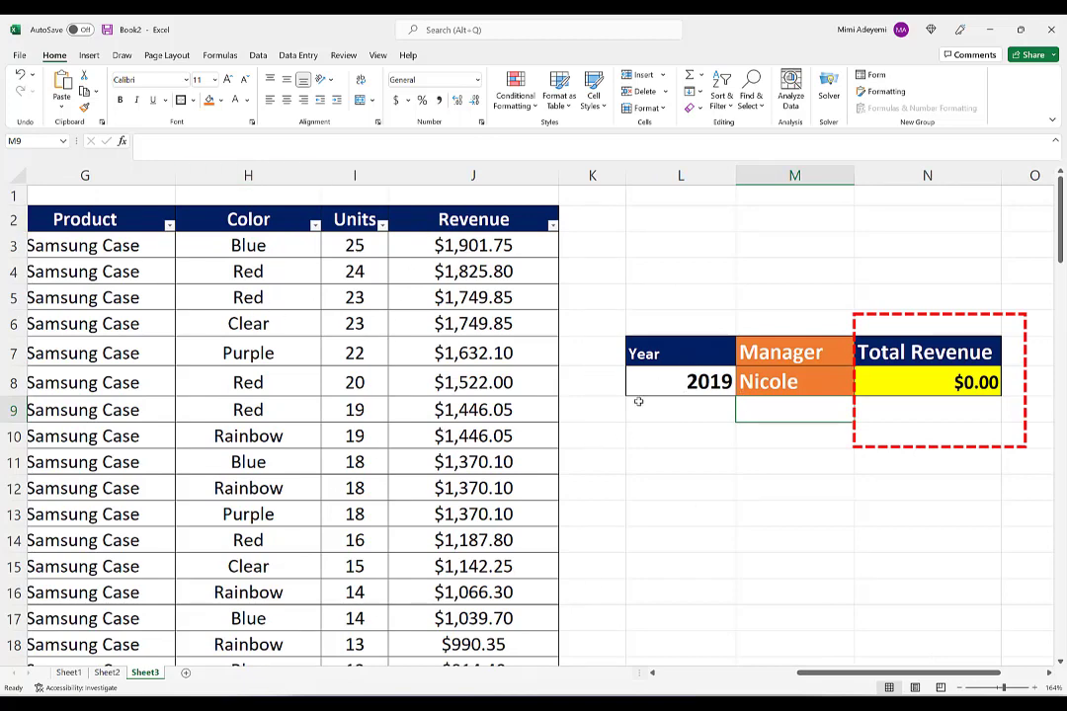
Step: Test the year list in L8 by choosing 2020 and switching back to 2019
{"action": "left_click", "coordinate": [699, 385]}
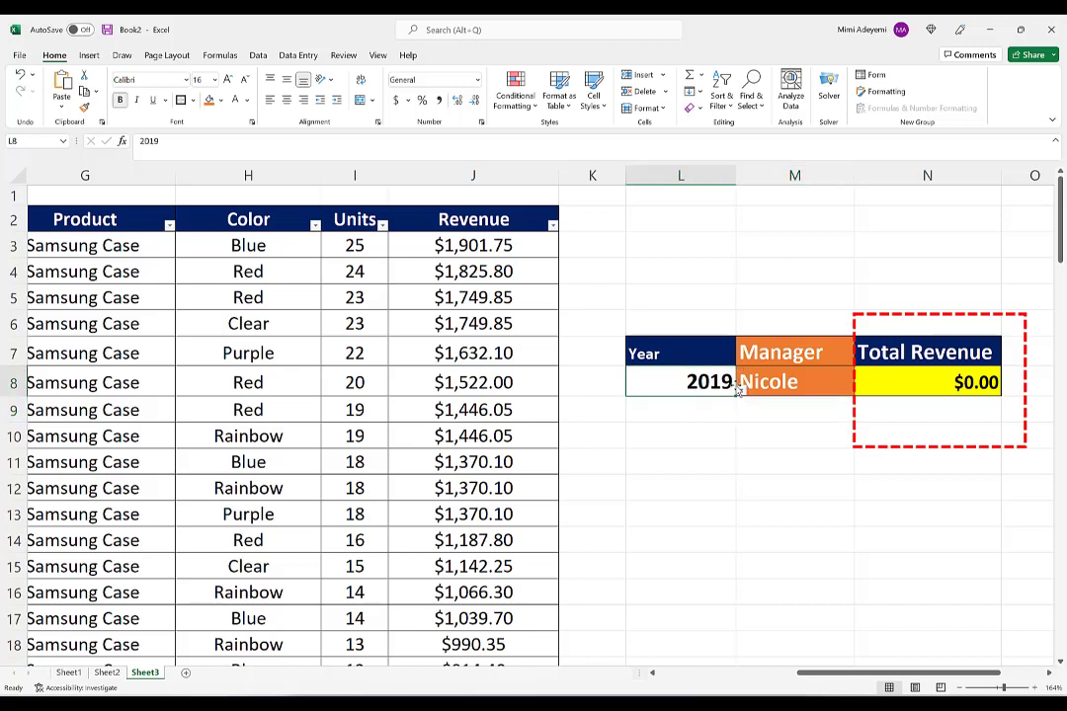
{"action": "left_click", "coordinate": [741, 391]}
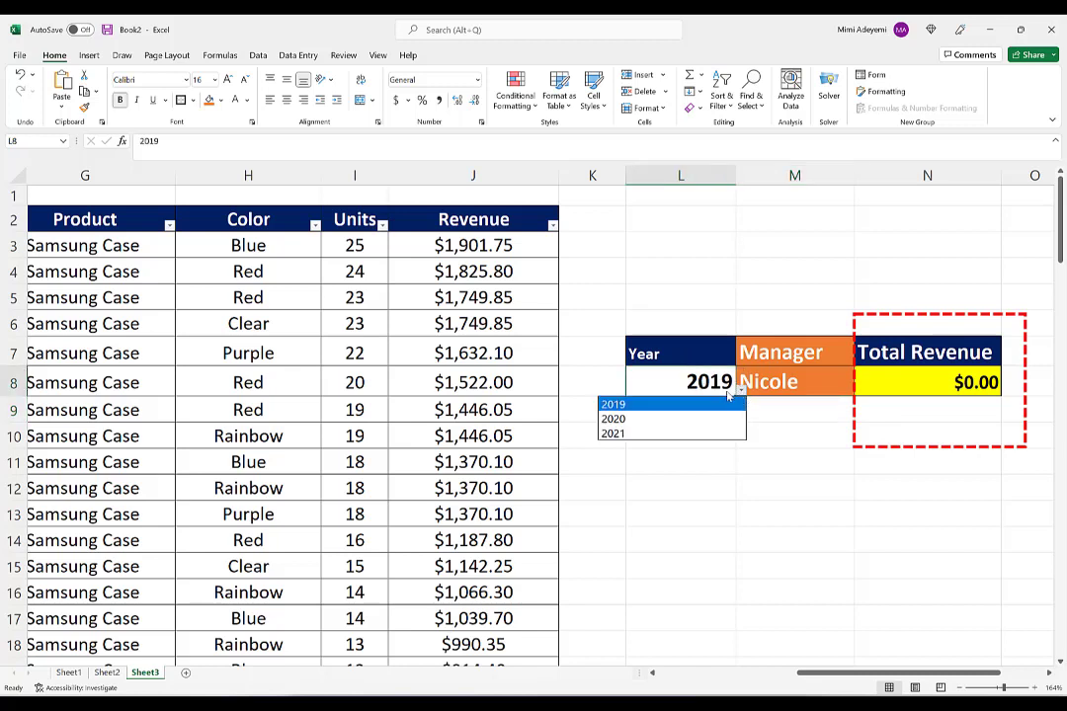
{"action": "left_click", "coordinate": [651, 422]}
{"action": "left_click", "coordinate": [741, 391]}
{"action": "left_click", "coordinate": [632, 406]}
{"action": "left_click", "coordinate": [741, 391]}
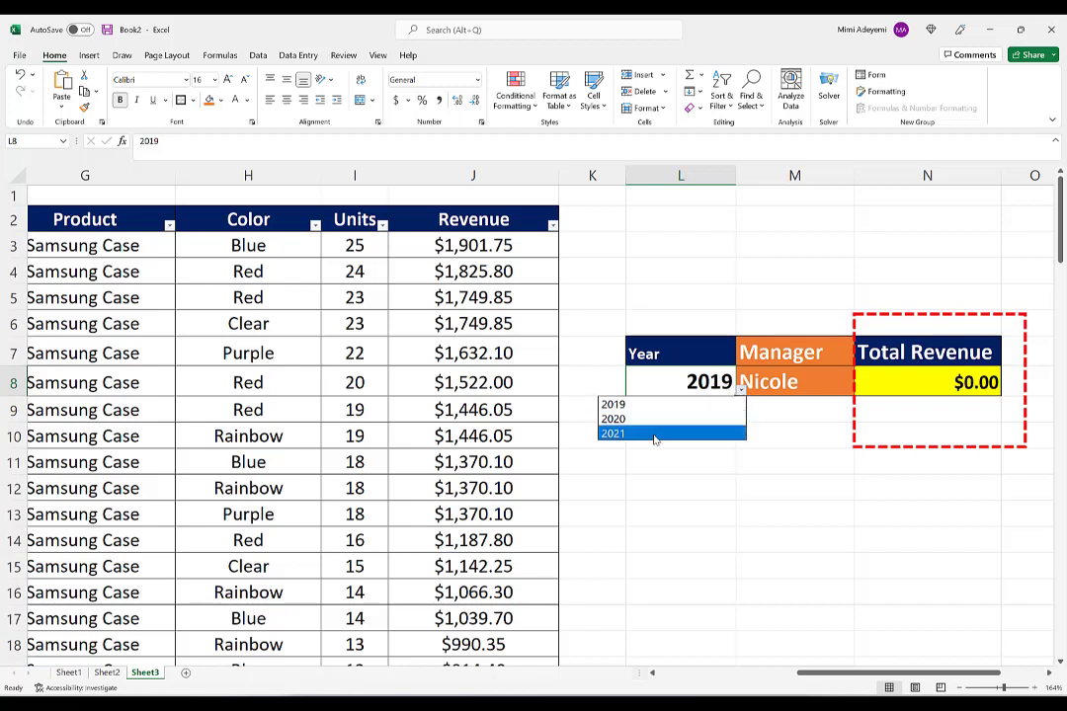
{"action": "left_click", "coordinate": [746, 381]}
Step: Test the manager list in M8 by choosing several managers, ending with the first one in the list
{"action": "left_click", "coordinate": [812, 384]}
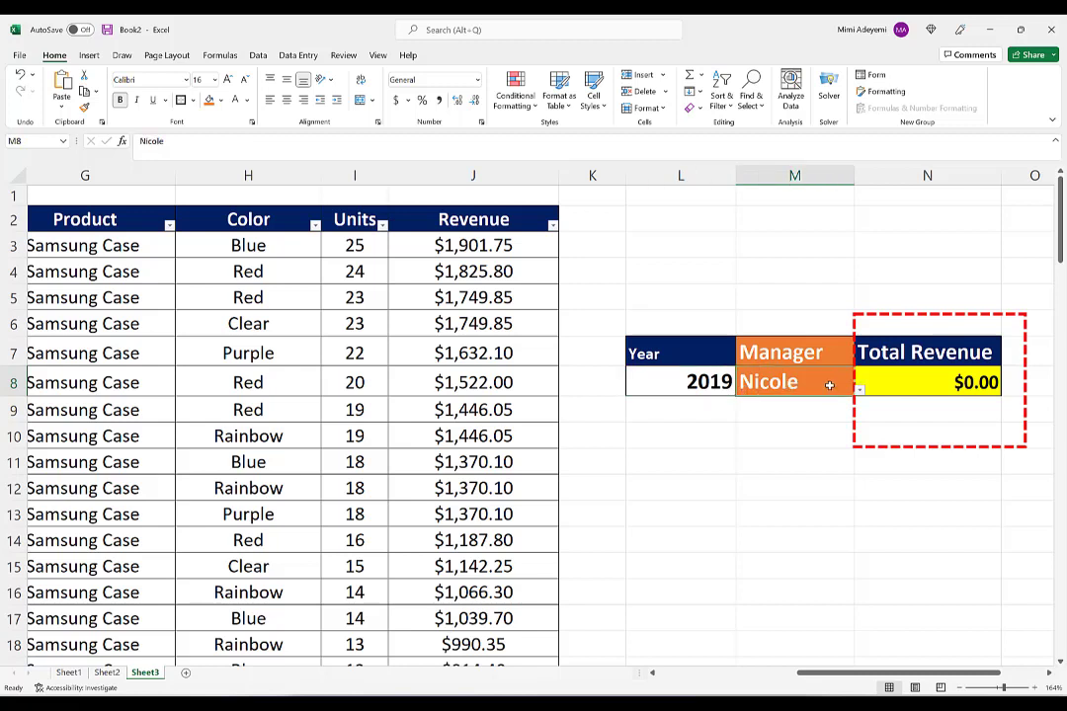
{"action": "left_click", "coordinate": [859, 391]}
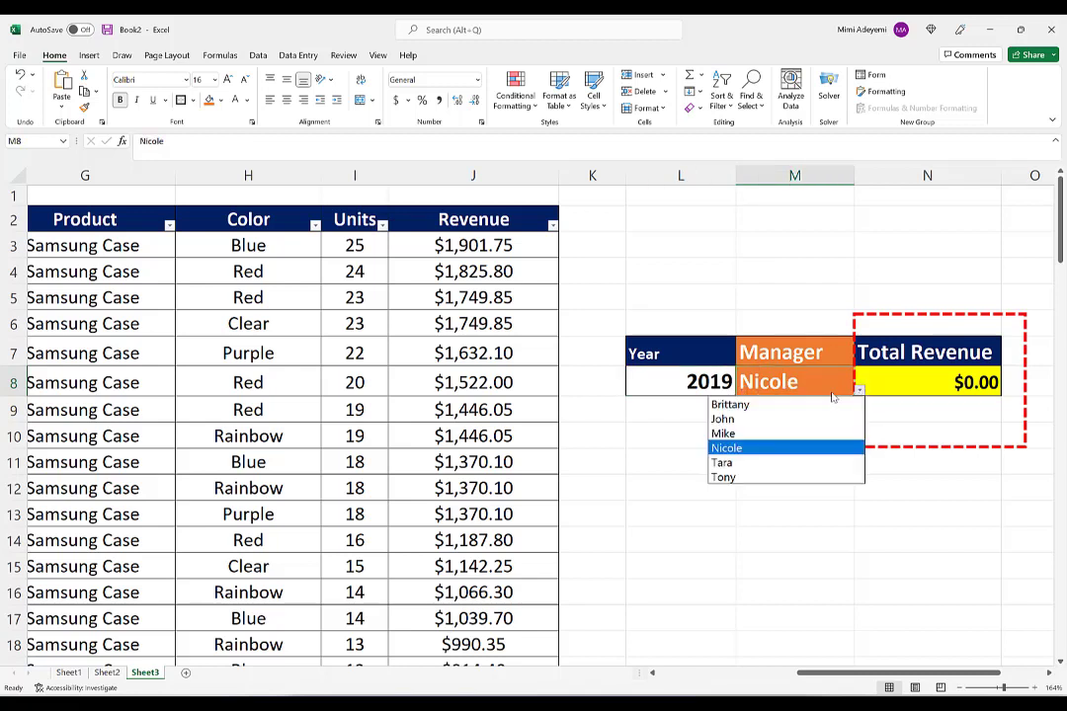
{"action": "left_click", "coordinate": [732, 406]}
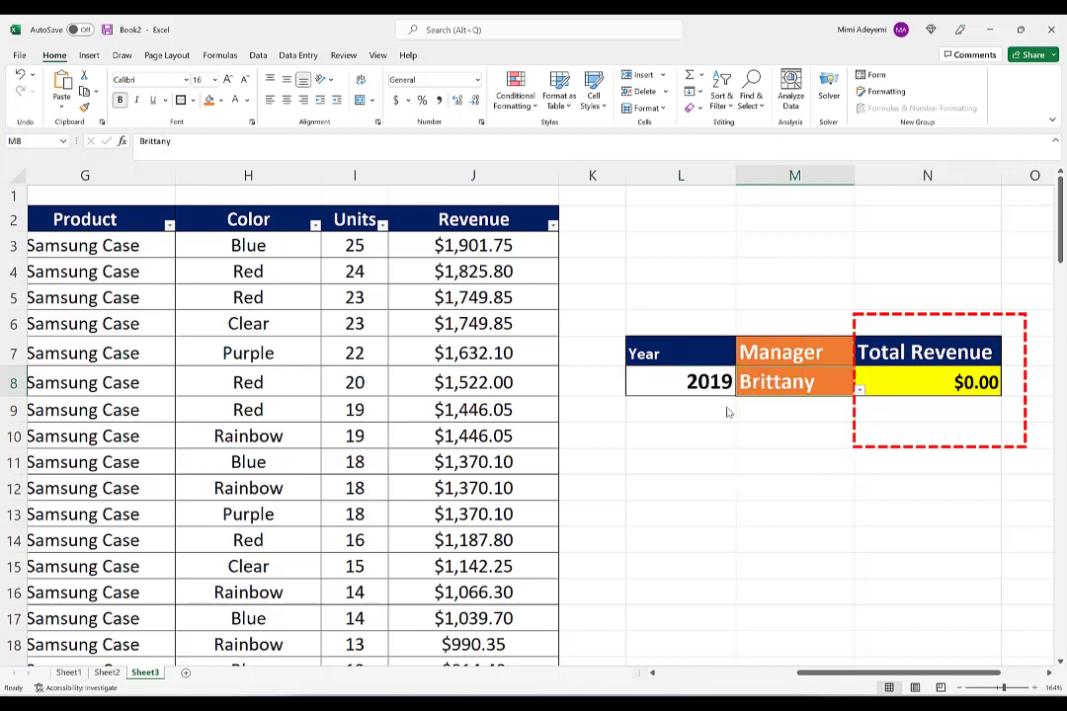
{"action": "left_click", "coordinate": [861, 392]}
{"action": "left_click", "coordinate": [787, 449]}
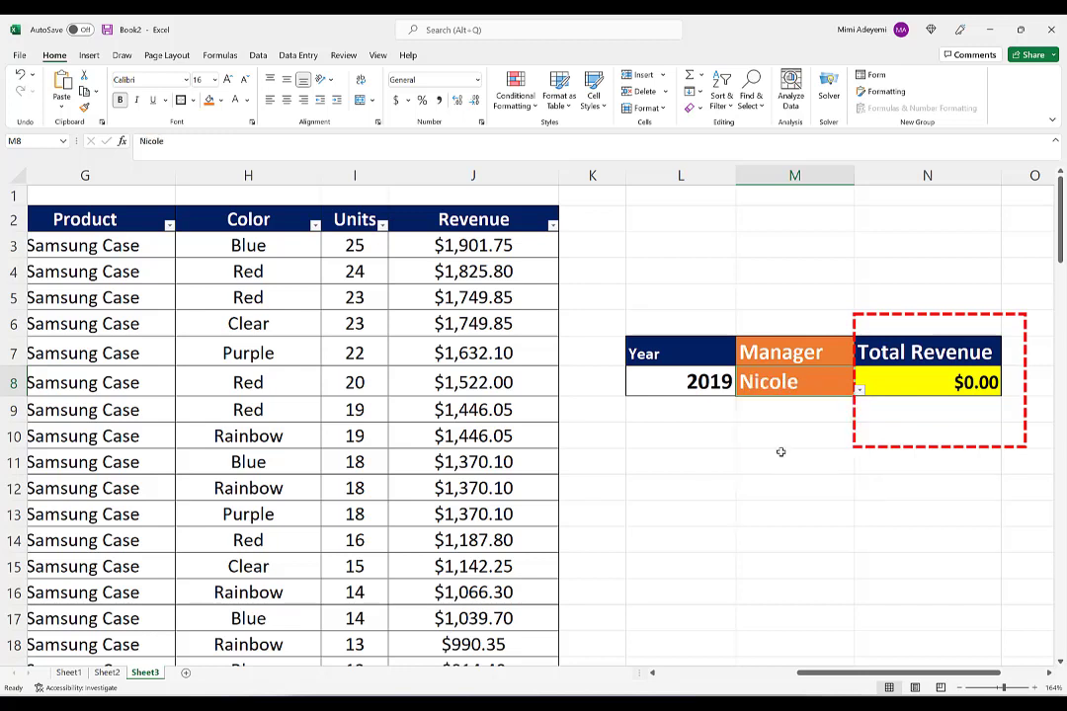
{"action": "left_click", "coordinate": [860, 393]}
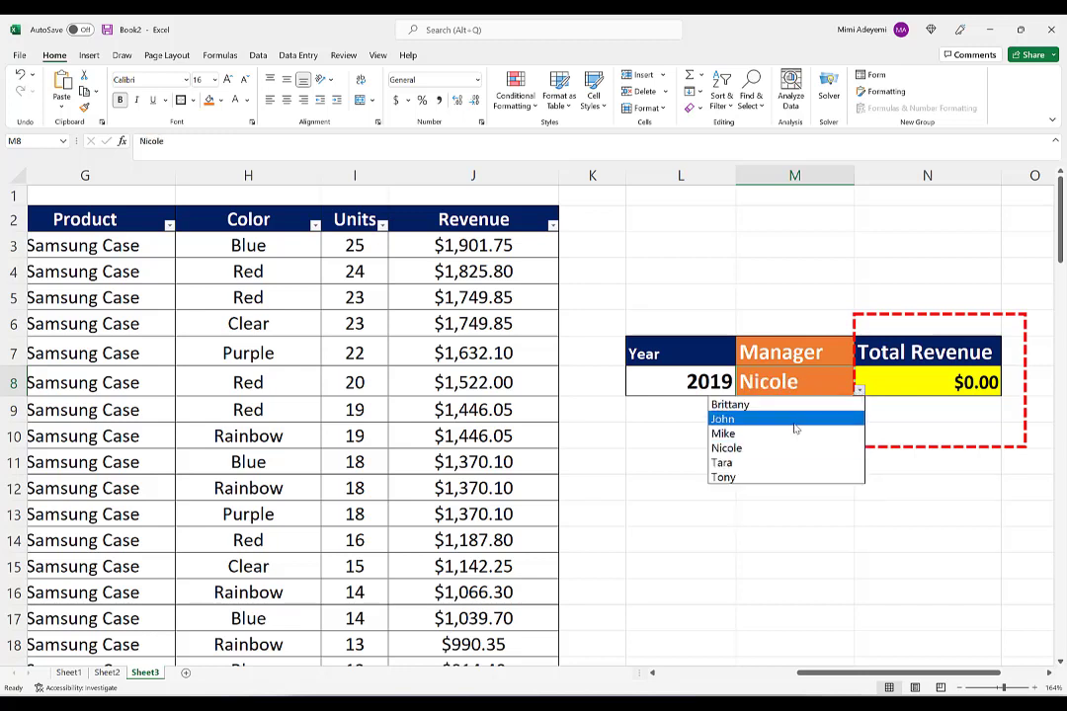
{"action": "left_click", "coordinate": [748, 463]}
{"action": "left_click", "coordinate": [860, 391]}
{"action": "left_click", "coordinate": [791, 467]}
{"action": "left_click", "coordinate": [860, 391]}
{"action": "left_click", "coordinate": [772, 405]}
Step: Set the year in L8 to 2020 and try the second and fourth managers in M8, keeping the fourth
{"action": "left_click", "coordinate": [726, 386]}
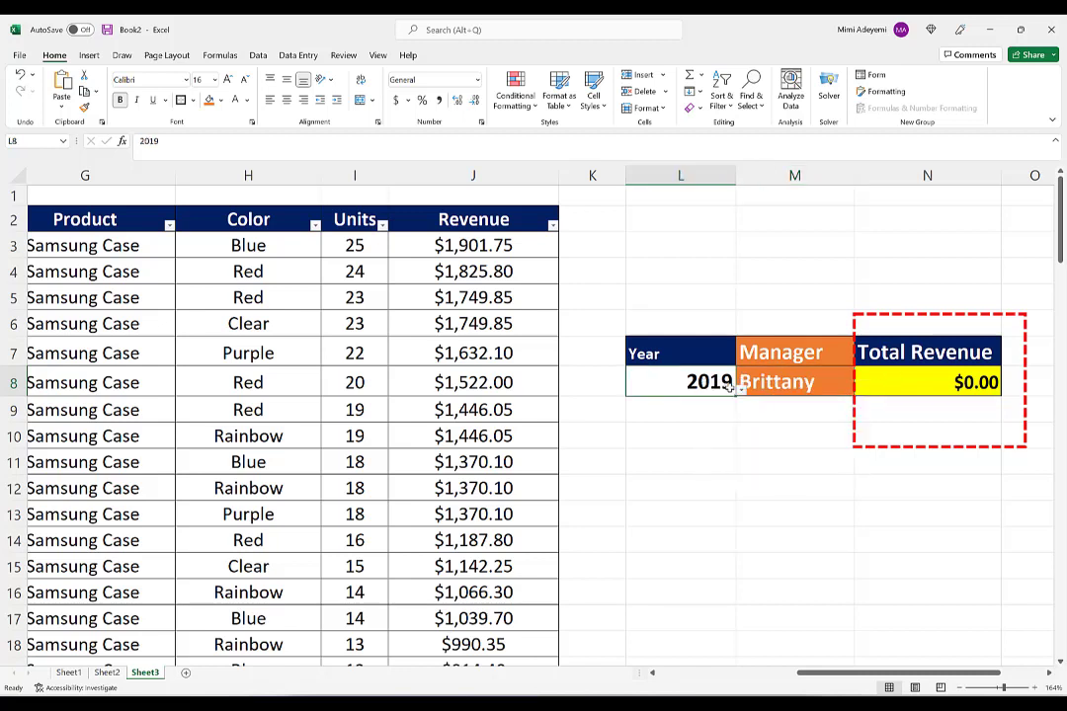
{"action": "left_click", "coordinate": [741, 391]}
{"action": "left_click", "coordinate": [642, 419]}
{"action": "left_click", "coordinate": [847, 377]}
{"action": "left_click", "coordinate": [860, 393]}
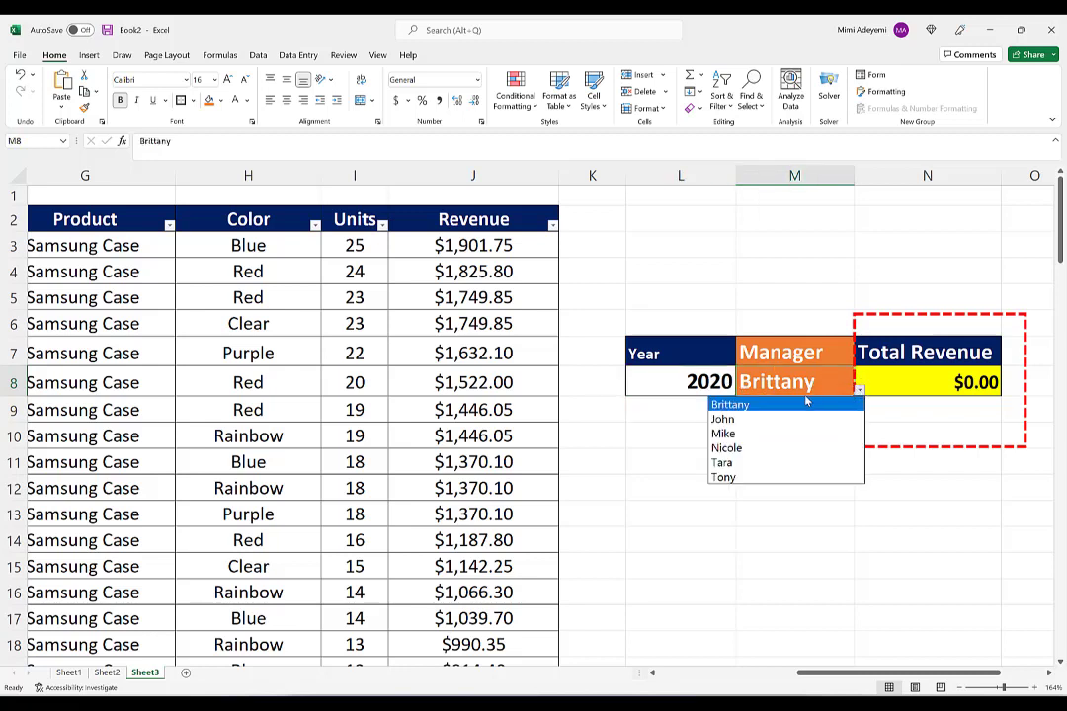
{"action": "left_click", "coordinate": [753, 419]}
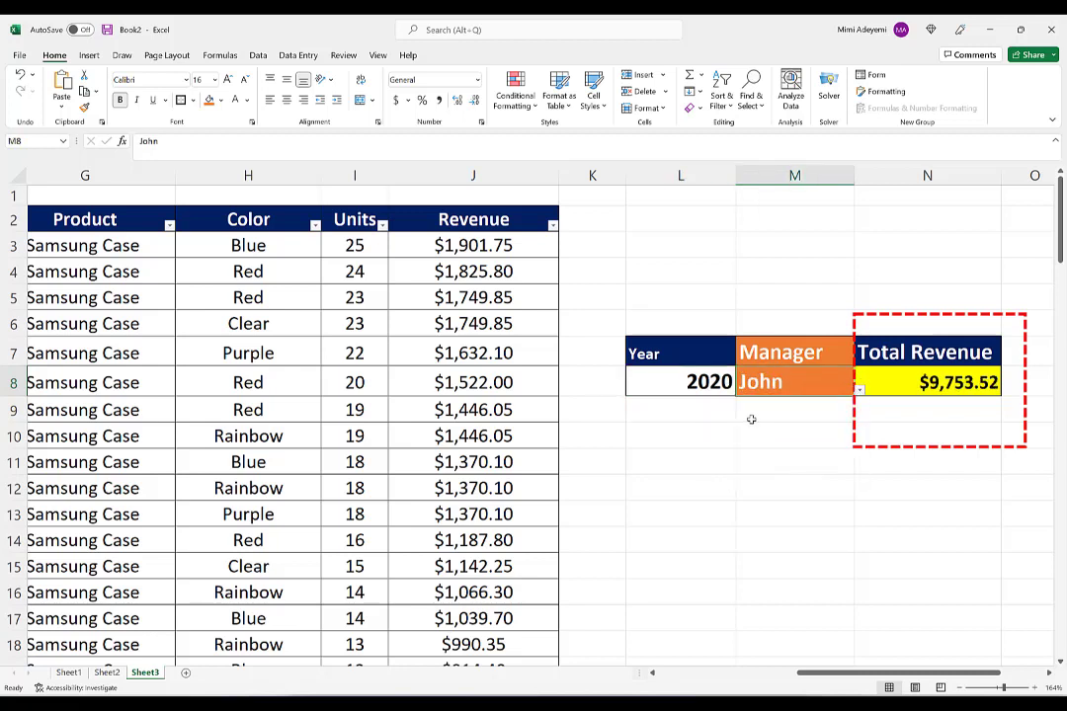
{"action": "left_click", "coordinate": [860, 393]}
{"action": "left_click", "coordinate": [790, 447]}
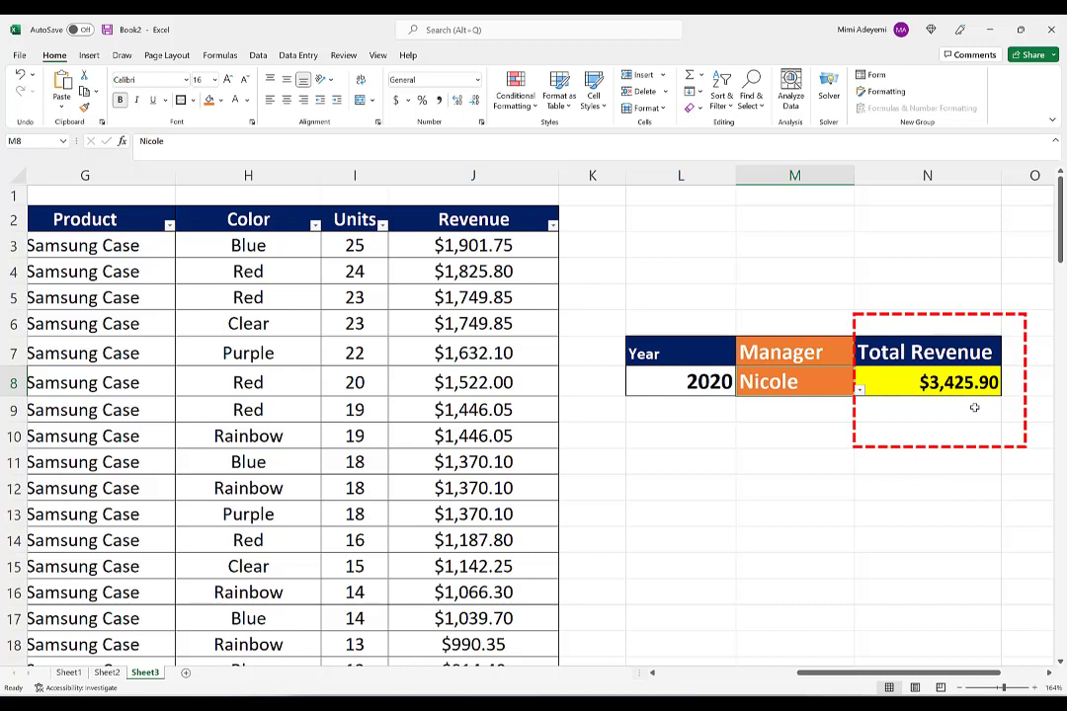
Step: Examine the Total Revenue formula in N8 and the choices offered in year cell L8 and manager cell M8
{"action": "left_click", "coordinate": [929, 381]}
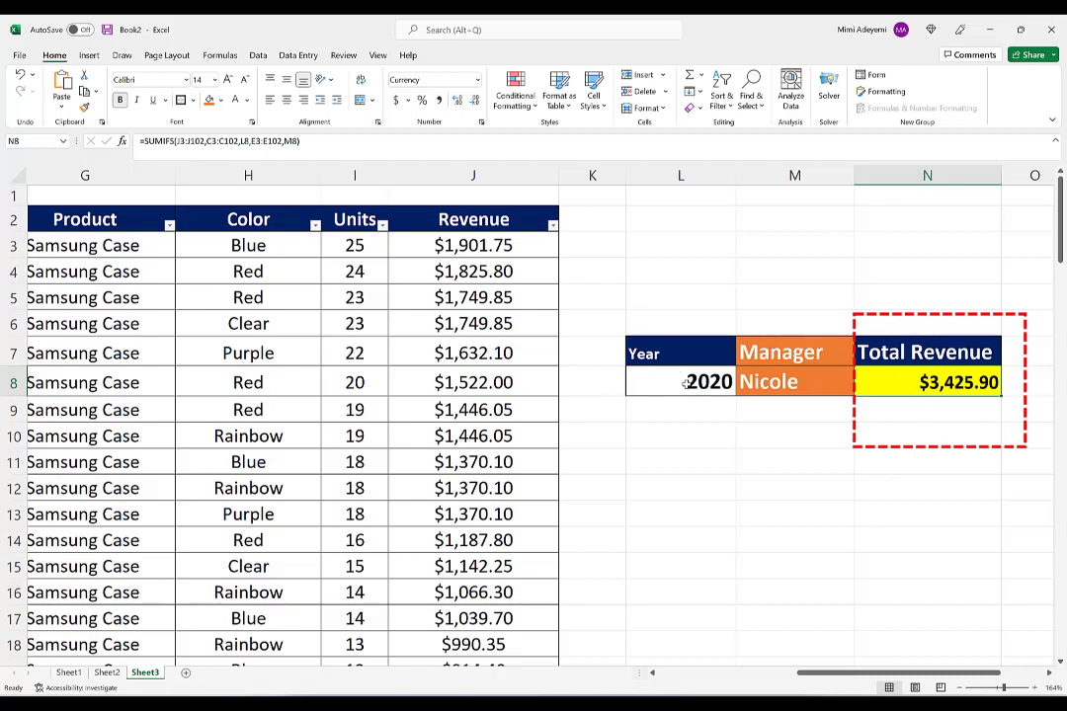
{"action": "left_click", "coordinate": [739, 385]}
{"action": "left_click", "coordinate": [701, 383]}
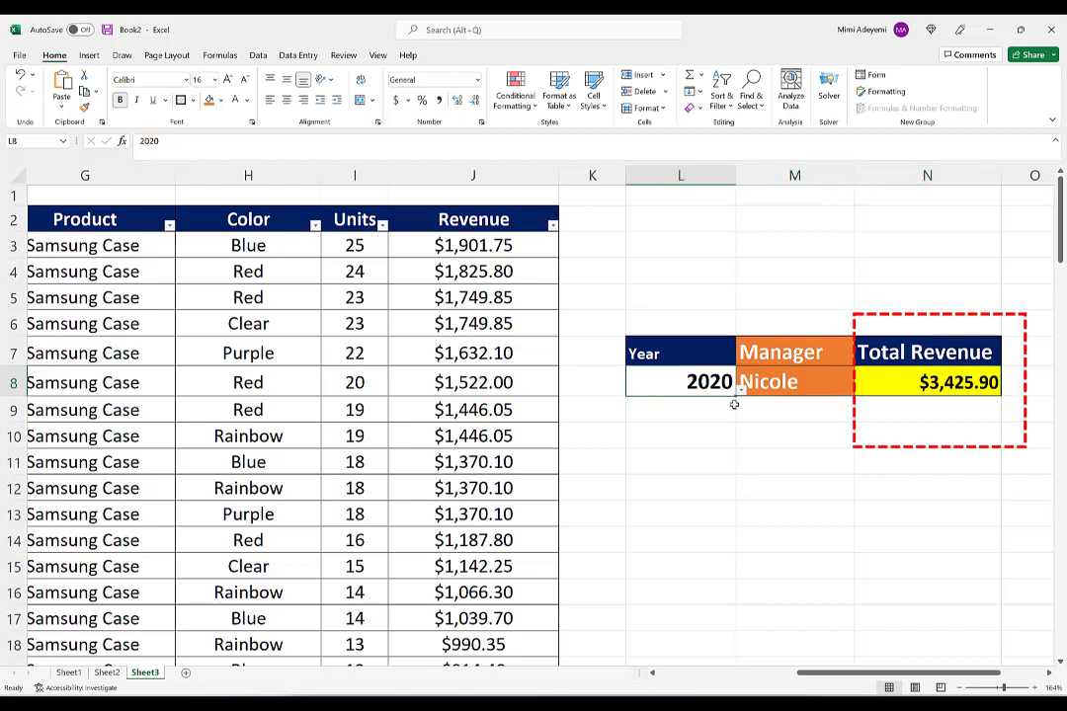
{"action": "left_click", "coordinate": [742, 391]}
{"action": "left_click", "coordinate": [743, 390]}
{"action": "left_click", "coordinate": [826, 388]}
{"action": "left_click", "coordinate": [860, 391]}
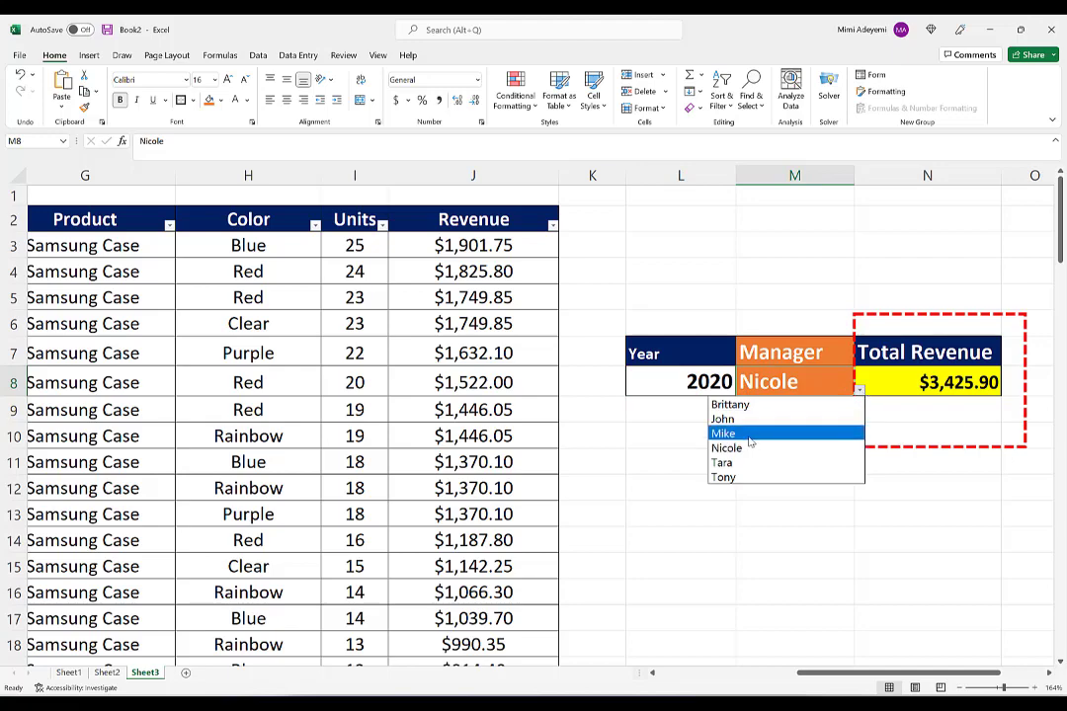
{"action": "key", "text": "Escape"}
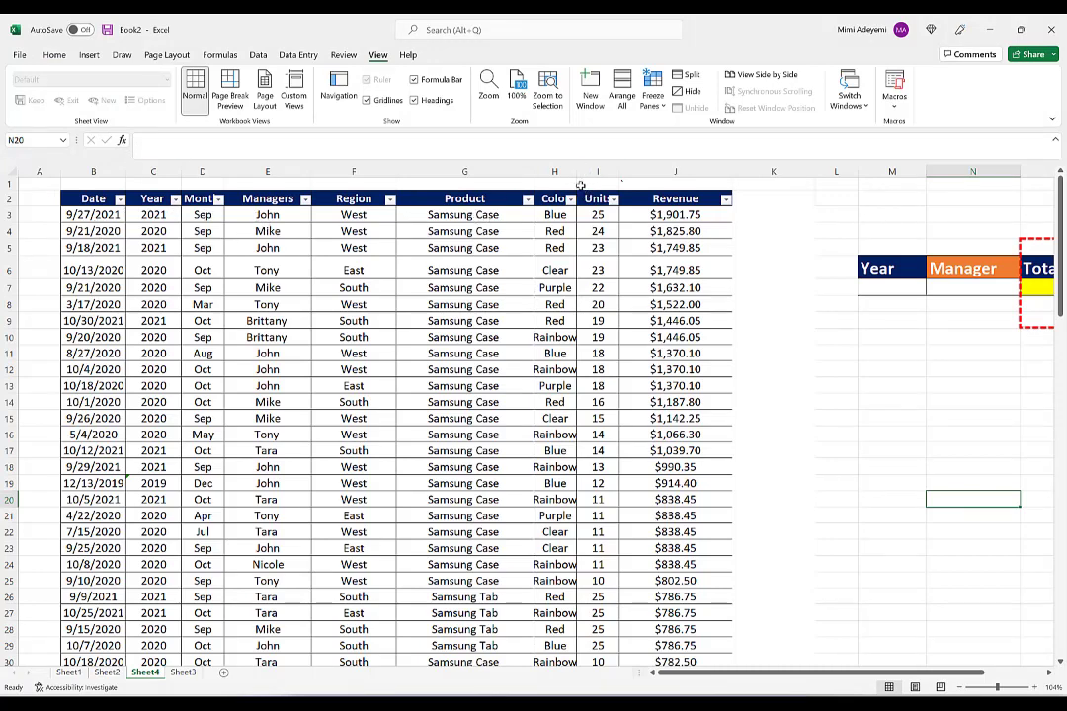
Step: Widen the Color column H on Sheet4 so its heading and entries fit
{"action": "left_click_drag", "start_coordinate": [577, 172], "coordinate": [594, 172]}
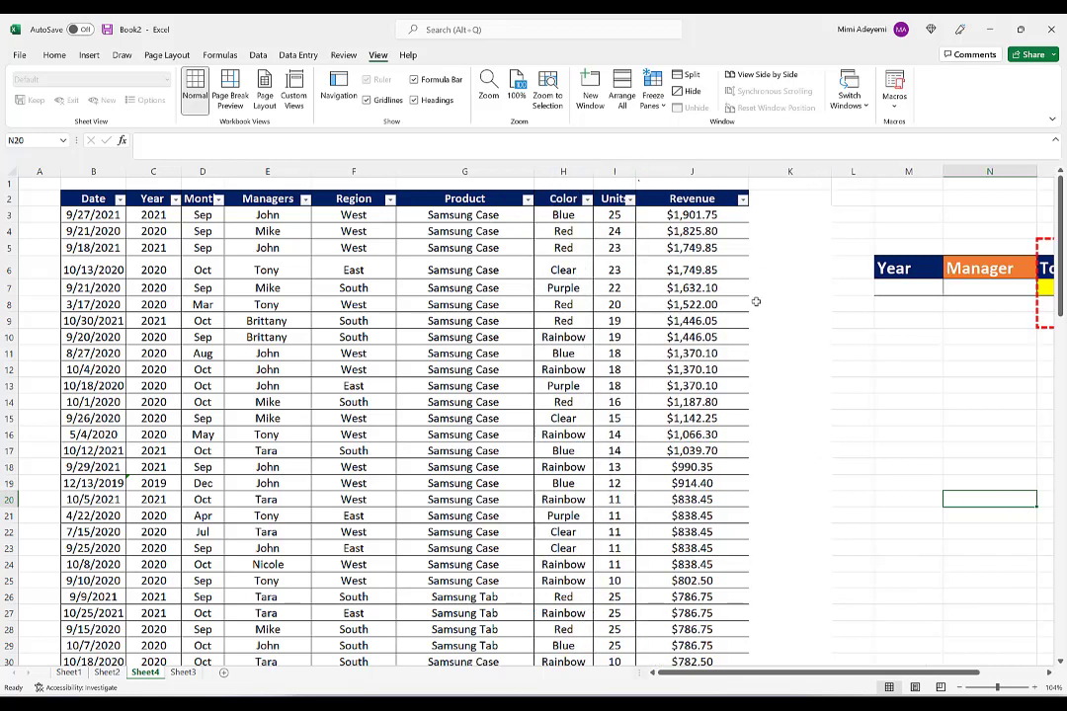
{"action": "left_click_drag", "start_coordinate": [858, 665], "coordinate": [919, 665]}
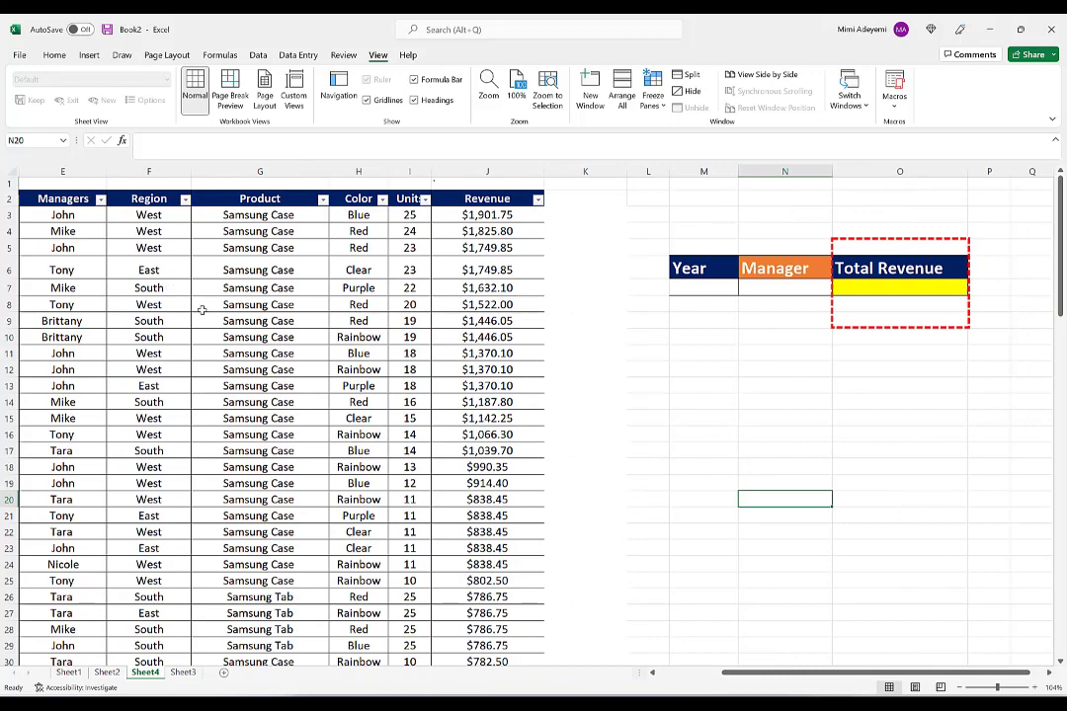
{"action": "left_click_drag", "start_coordinate": [735, 675], "coordinate": [637, 672]}
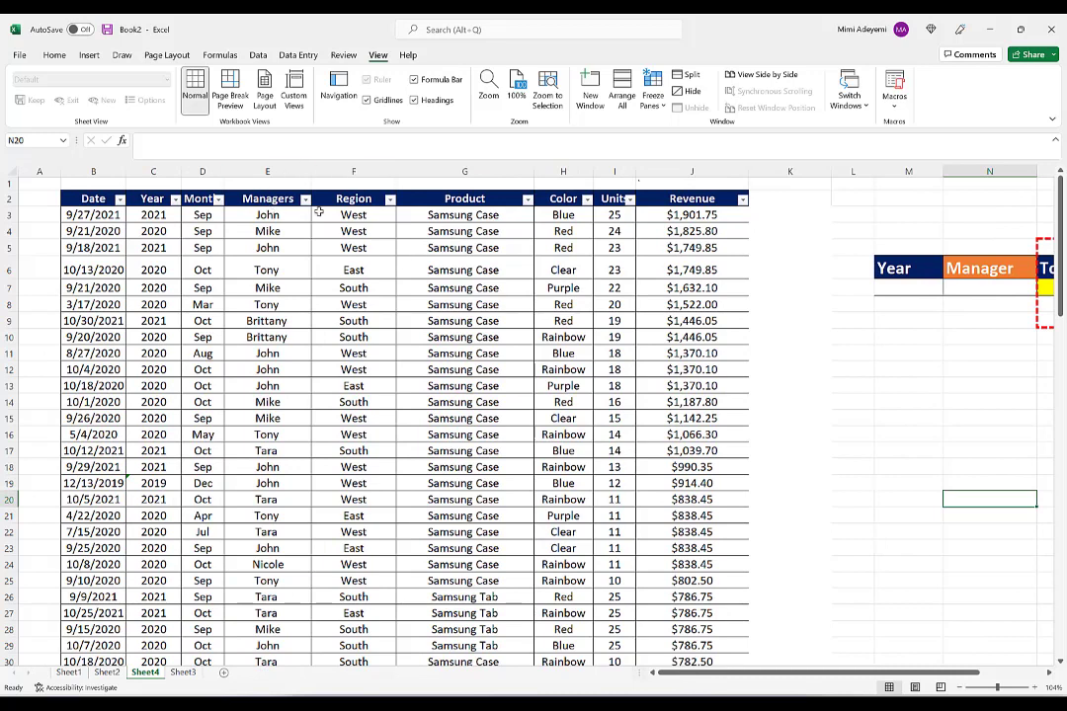
Step: Examine the filter values available in the Managers and Year columns without filtering the table
{"action": "left_click", "coordinate": [305, 200]}
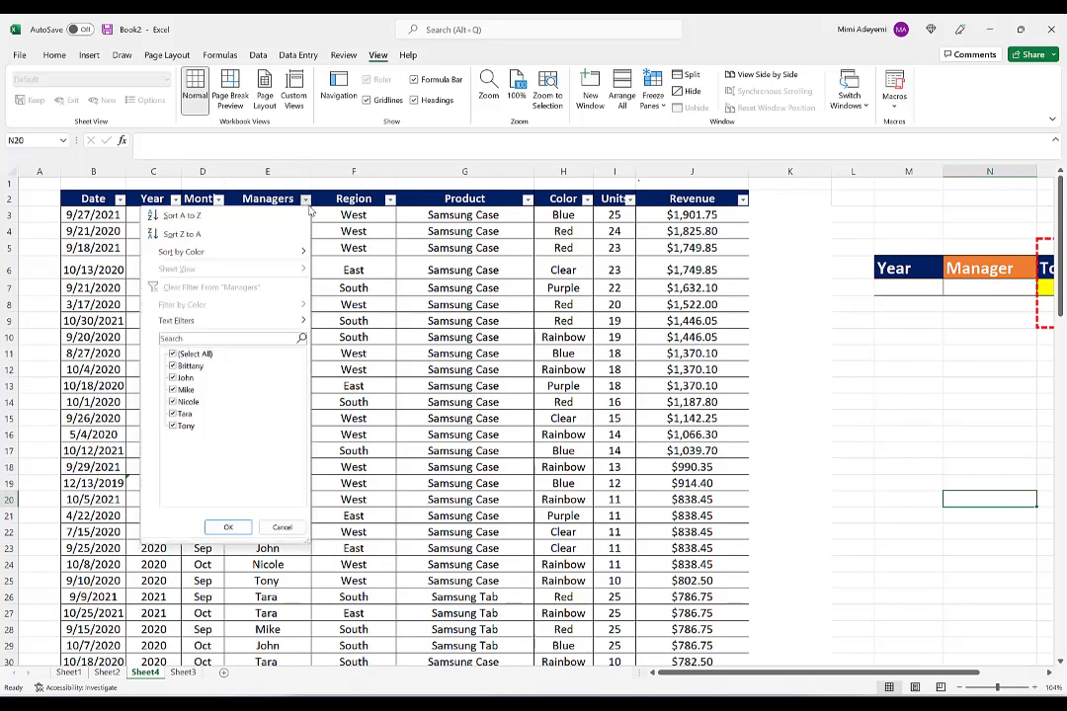
{"action": "left_click", "coordinate": [228, 528]}
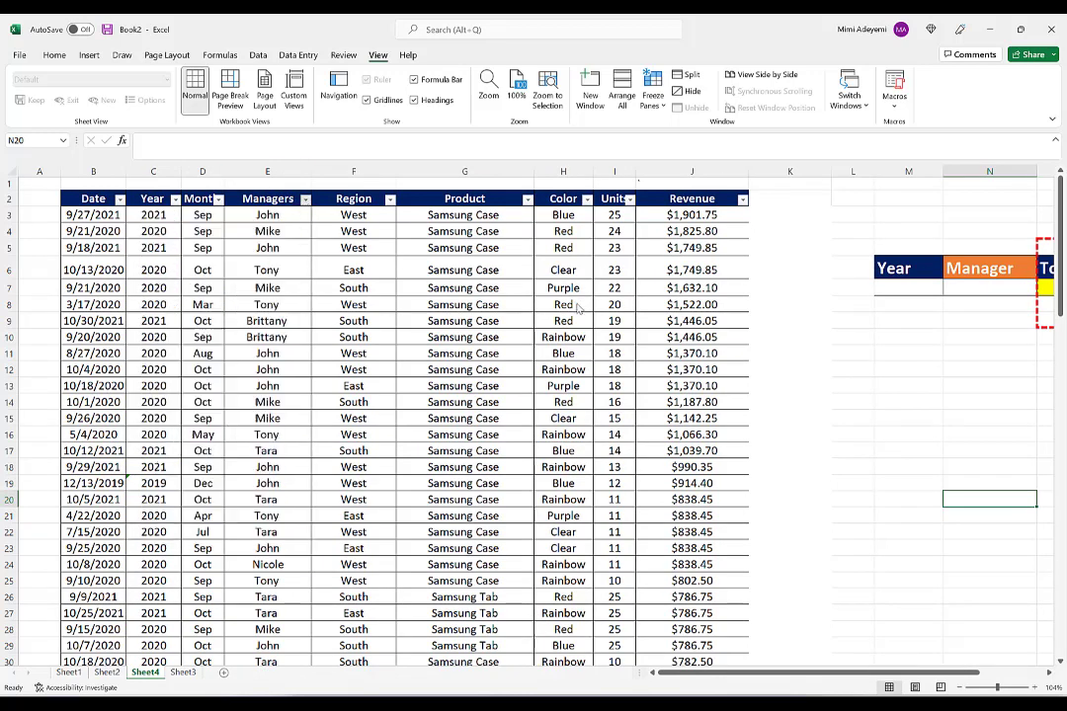
{"action": "left_click", "coordinate": [176, 200]}
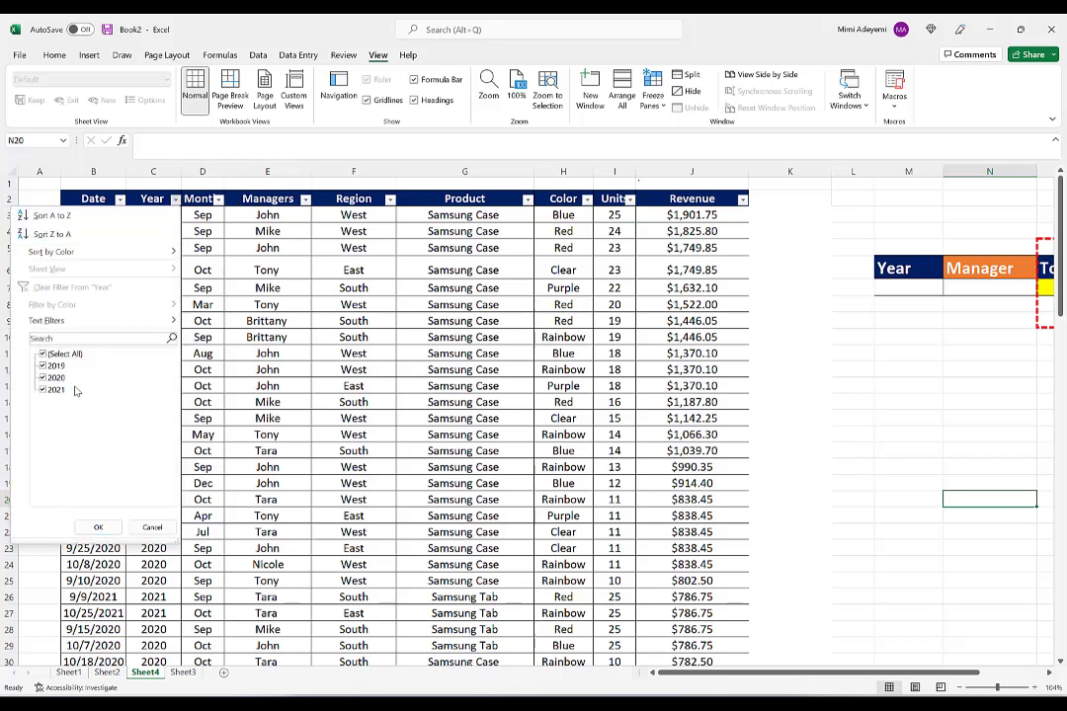
{"action": "left_click", "coordinate": [259, 369]}
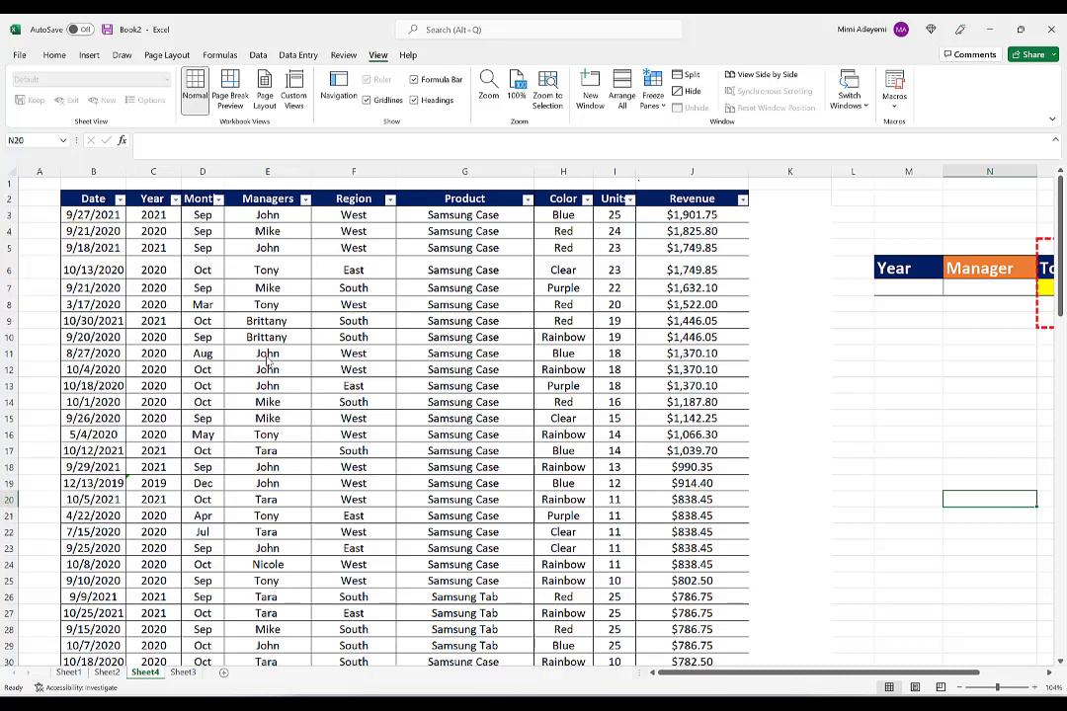
{"action": "left_click", "coordinate": [366, 291]}
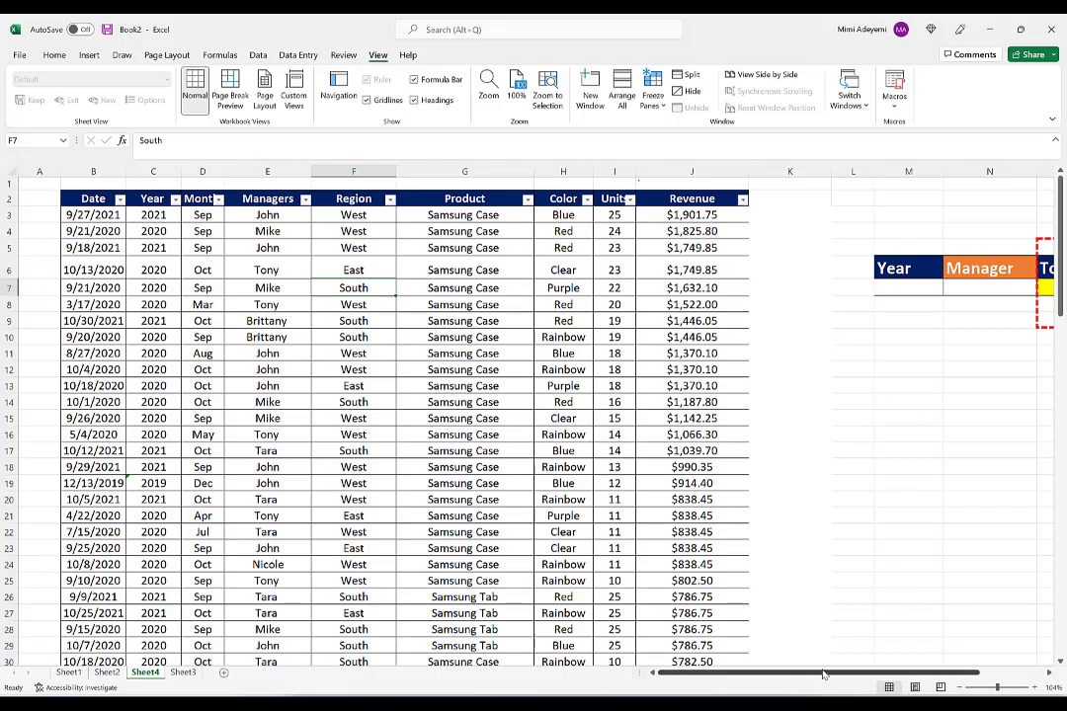
Step: Start a SUMIFS formula in cell O7 under Total Revenue
{"action": "left_click_drag", "start_coordinate": [821, 676], "coordinate": [881, 676]}
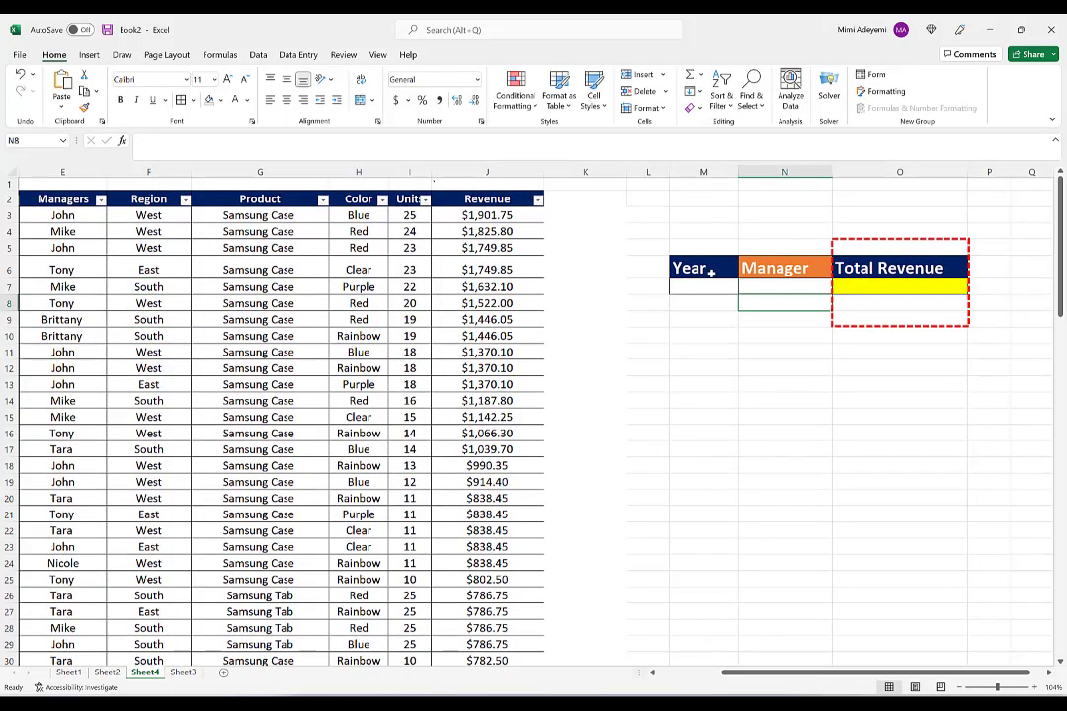
{"action": "left_click", "coordinate": [720, 282]}
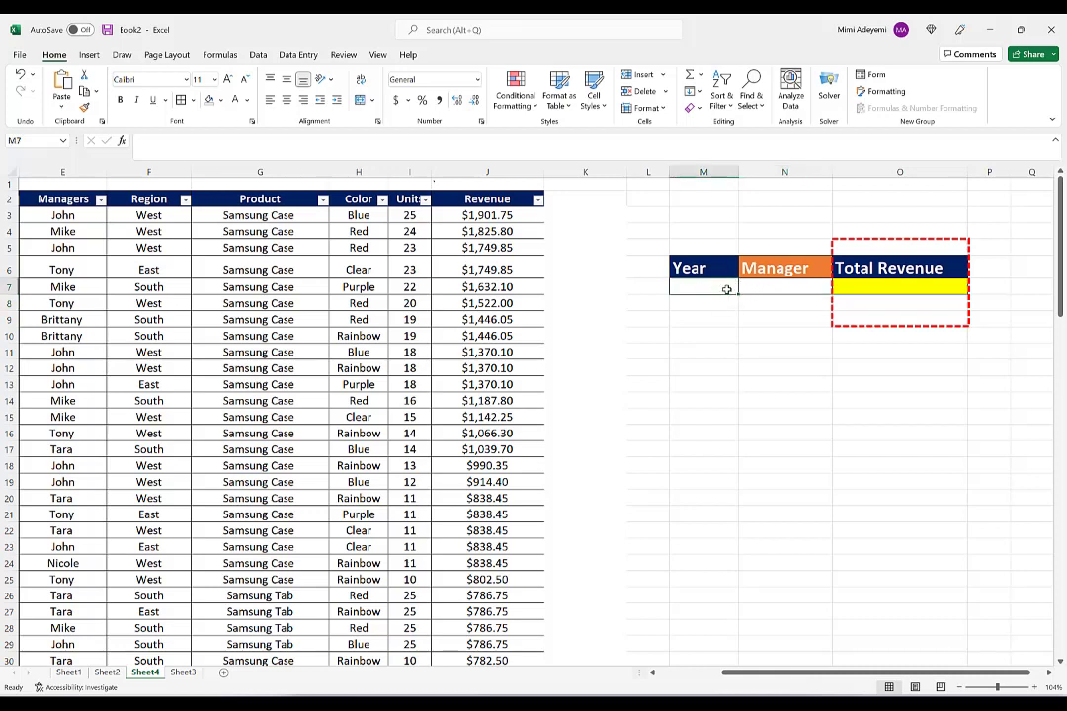
{"action": "left_click", "coordinate": [875, 286]}
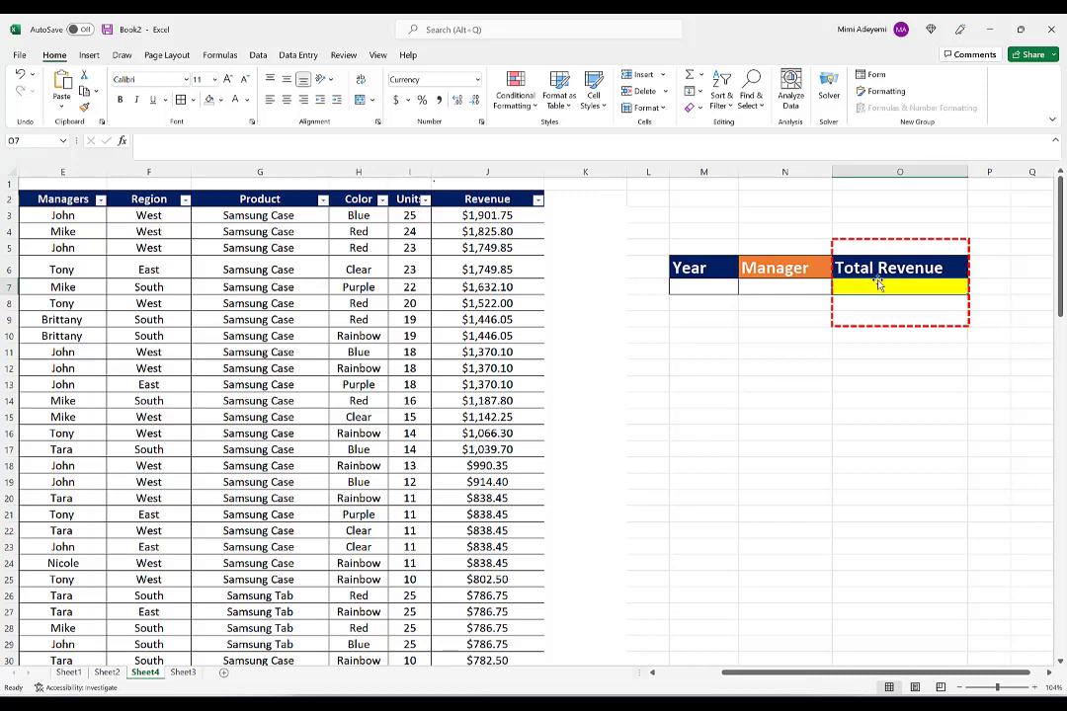
{"action": "type", "text": "="}
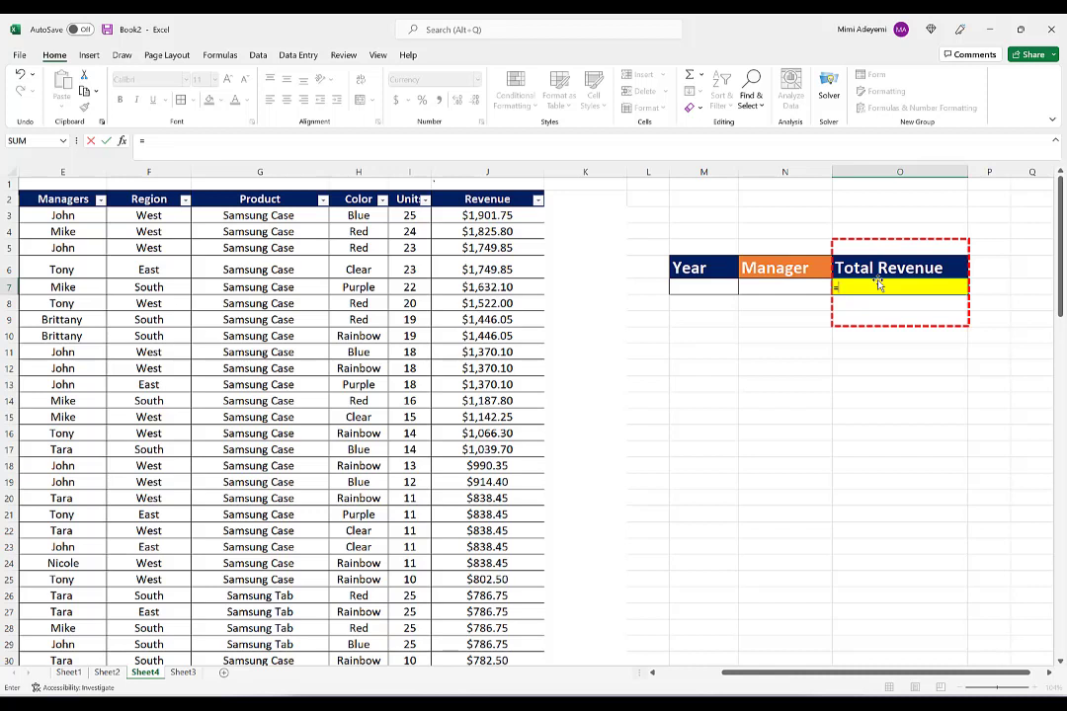
{"action": "type", "text": "sumif"}
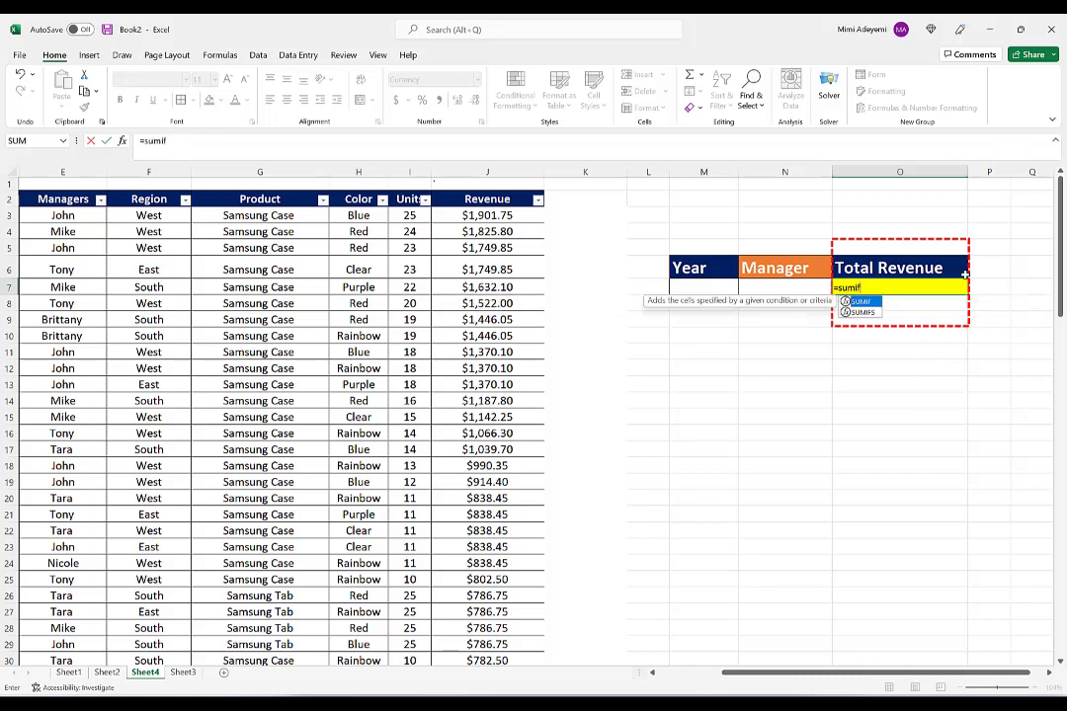
{"action": "double_click", "coordinate": [868, 314]}
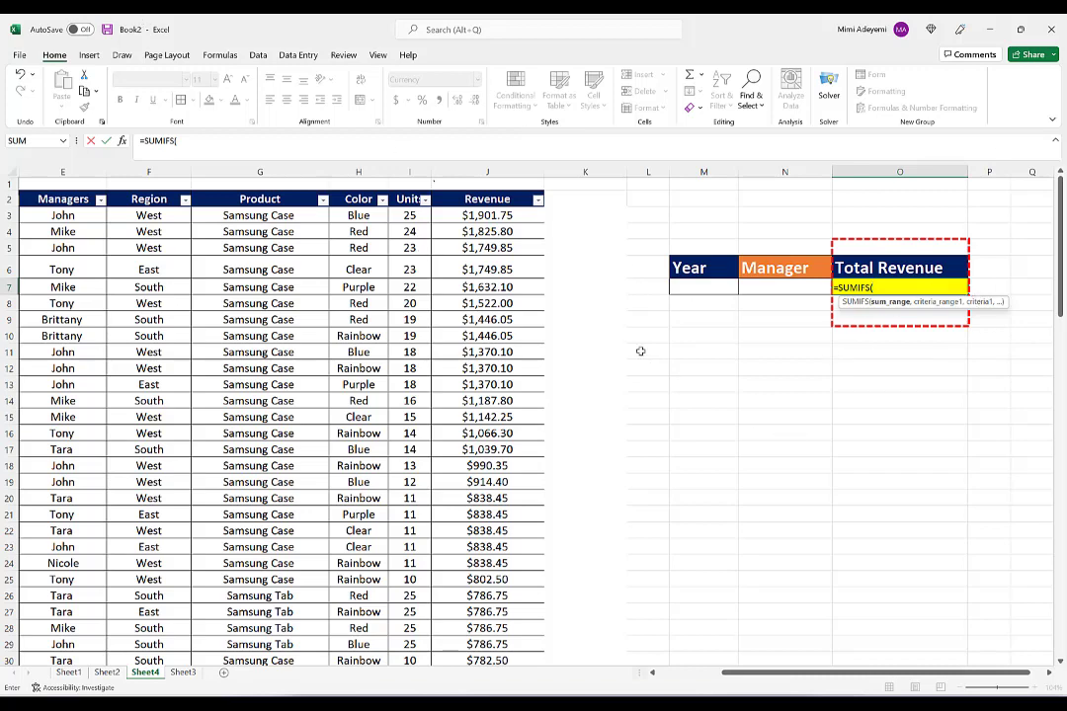
Step: Set the Revenue values J3:J102 as the sum range of the SUMIFS formula
{"action": "left_click", "coordinate": [491, 215]}
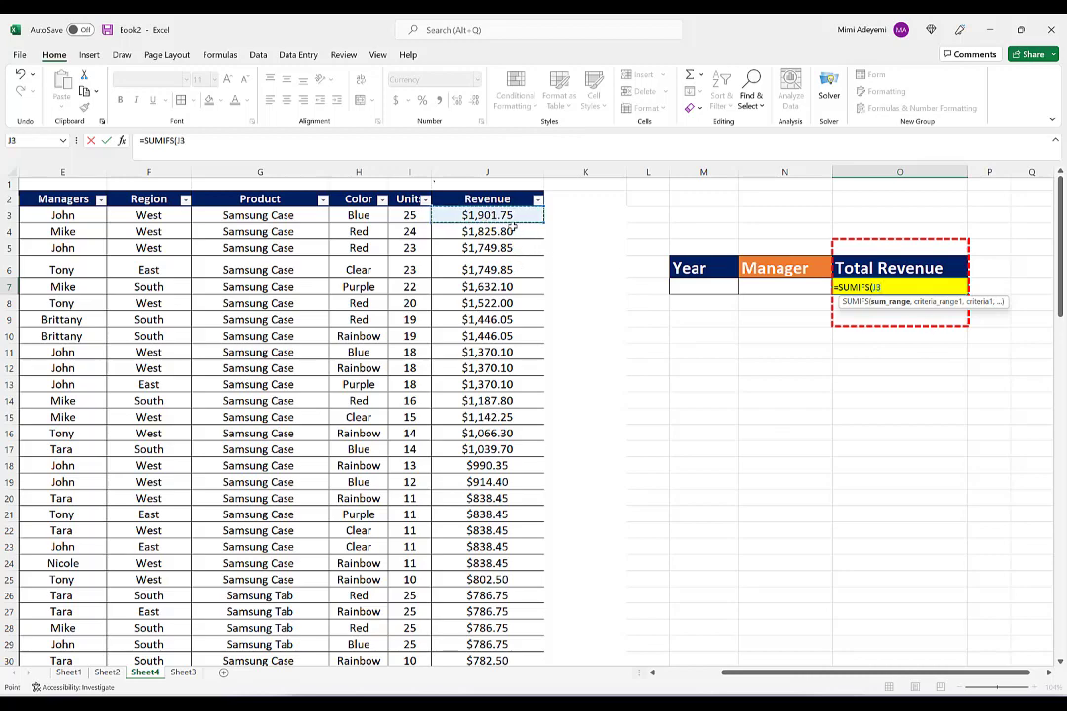
{"action": "key", "text": "ctrl+shift+Down"}
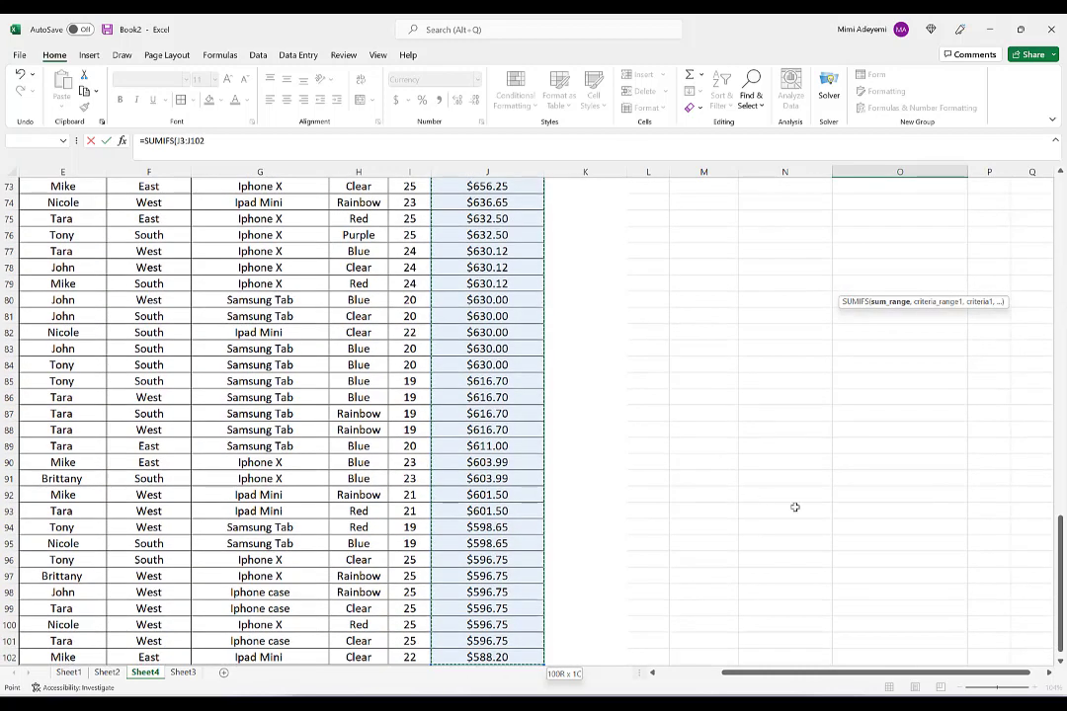
{"action": "left_click_drag", "start_coordinate": [1055, 539], "coordinate": [1065, 87]}
{"action": "type", "text": ","}
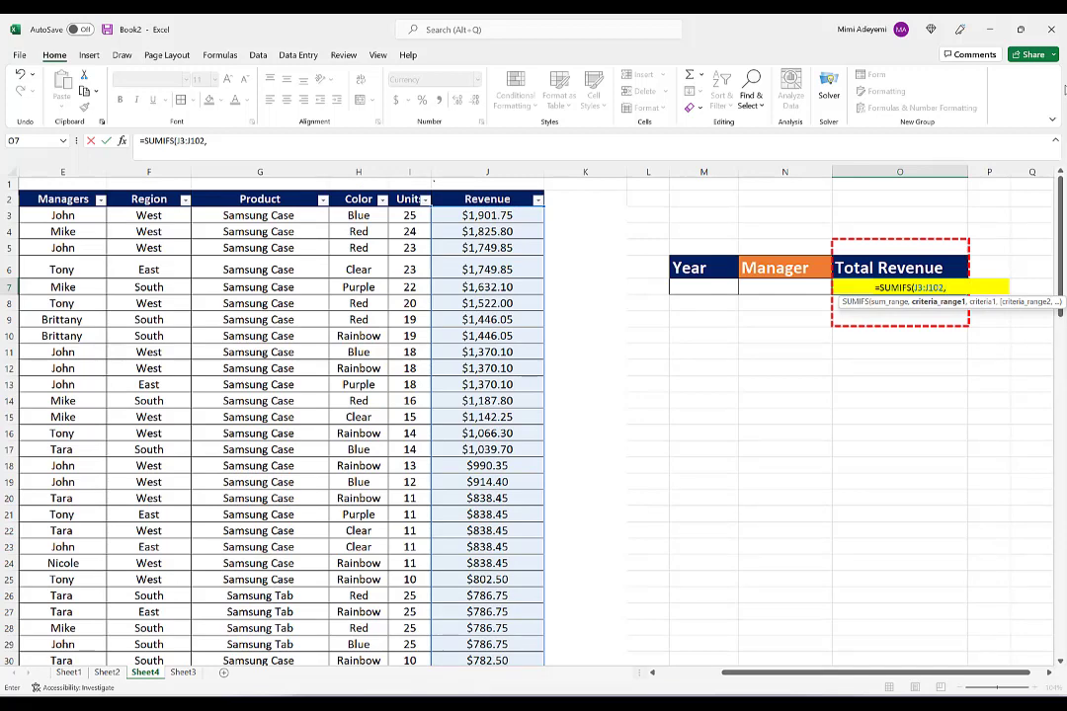
Step: Add the Year values C3:C102 as the first criteria range of the SUMIFS formula, with Year cell M7 as its criterion
{"action": "left_click_drag", "start_coordinate": [740, 674], "coordinate": [657, 676]}
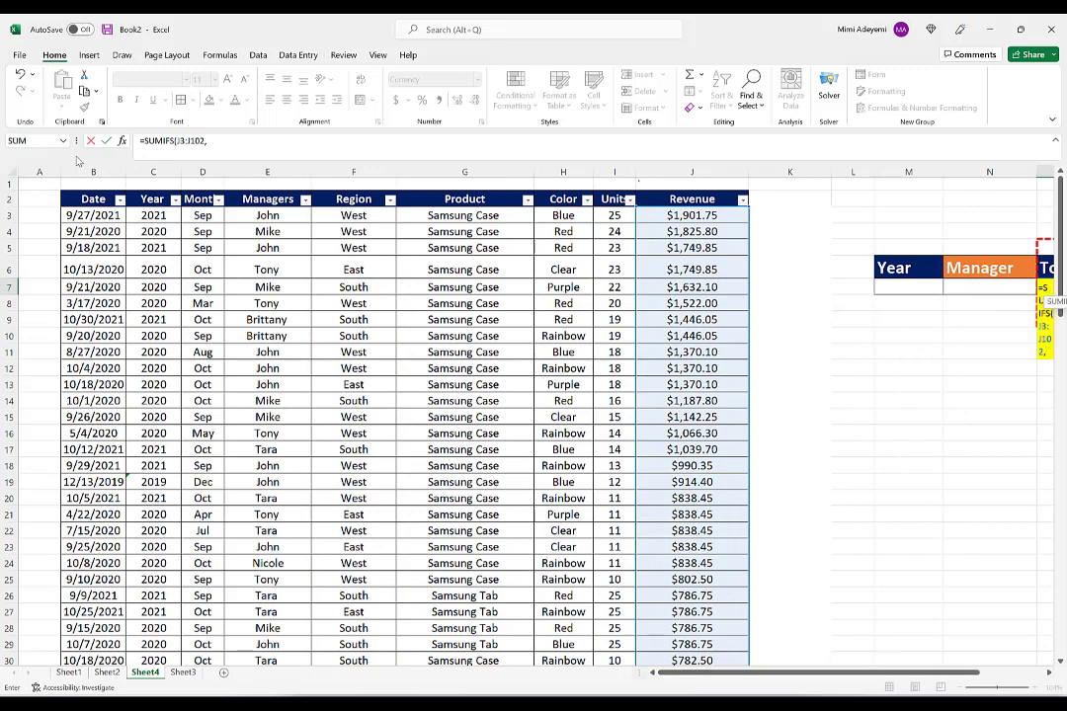
{"action": "left_click", "coordinate": [160, 215]}
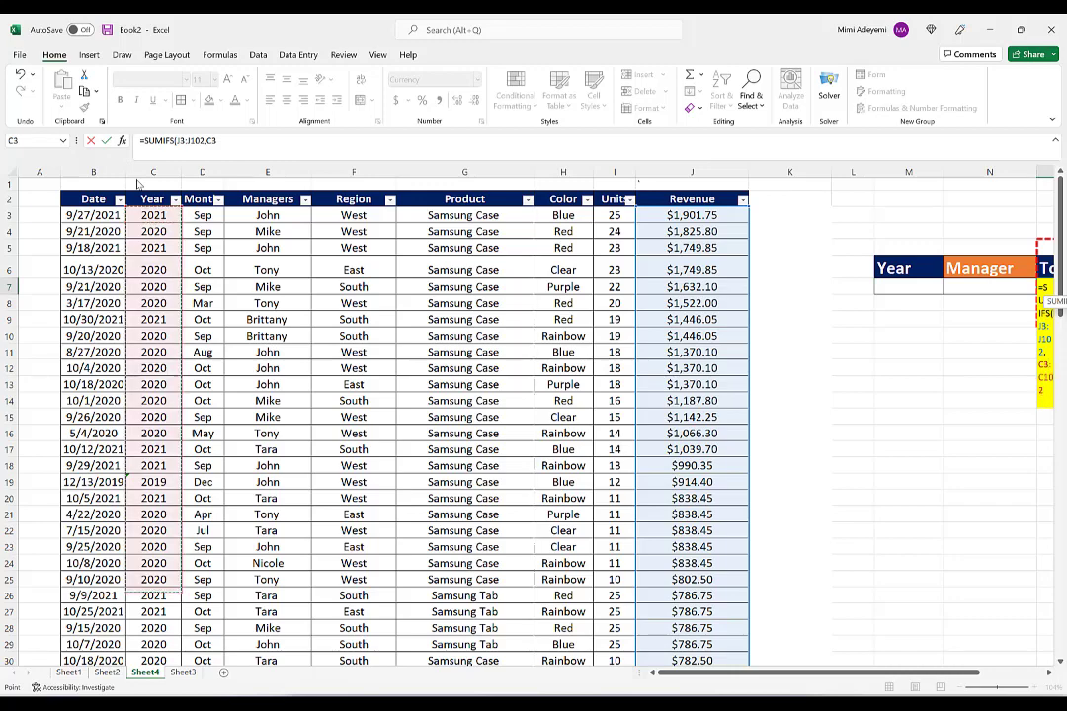
{"action": "key", "text": "ctrl+shift+Down"}
{"action": "left_click_drag", "start_coordinate": [1063, 526], "coordinate": [1061, 186]}
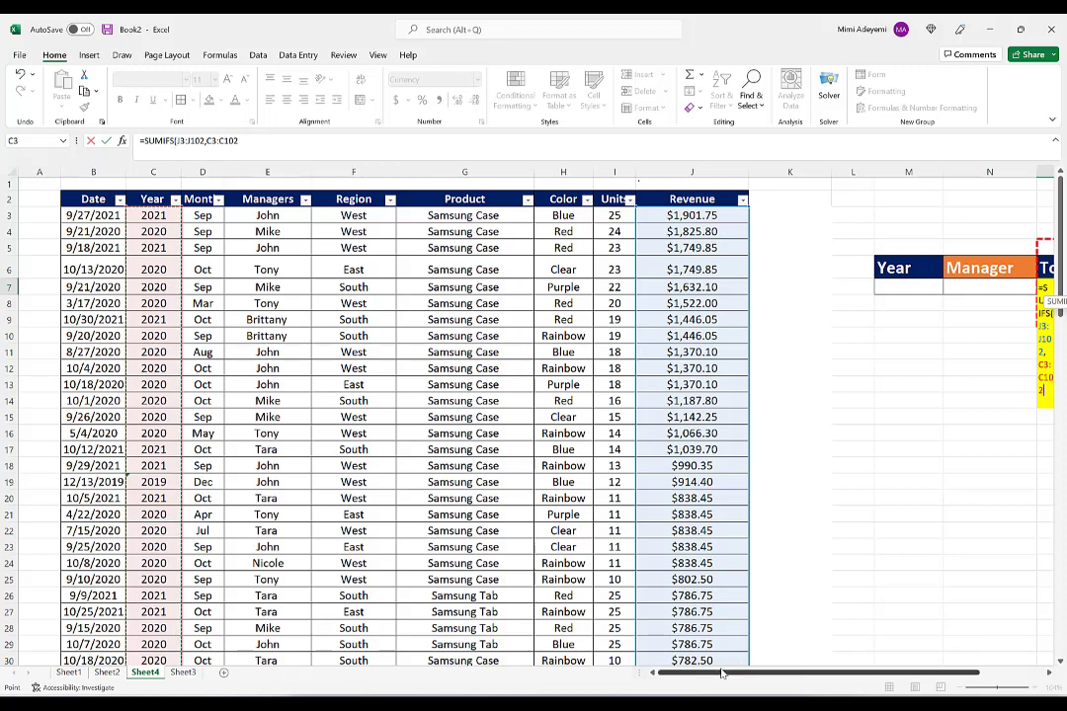
{"action": "left_click_drag", "start_coordinate": [722, 673], "coordinate": [787, 673]}
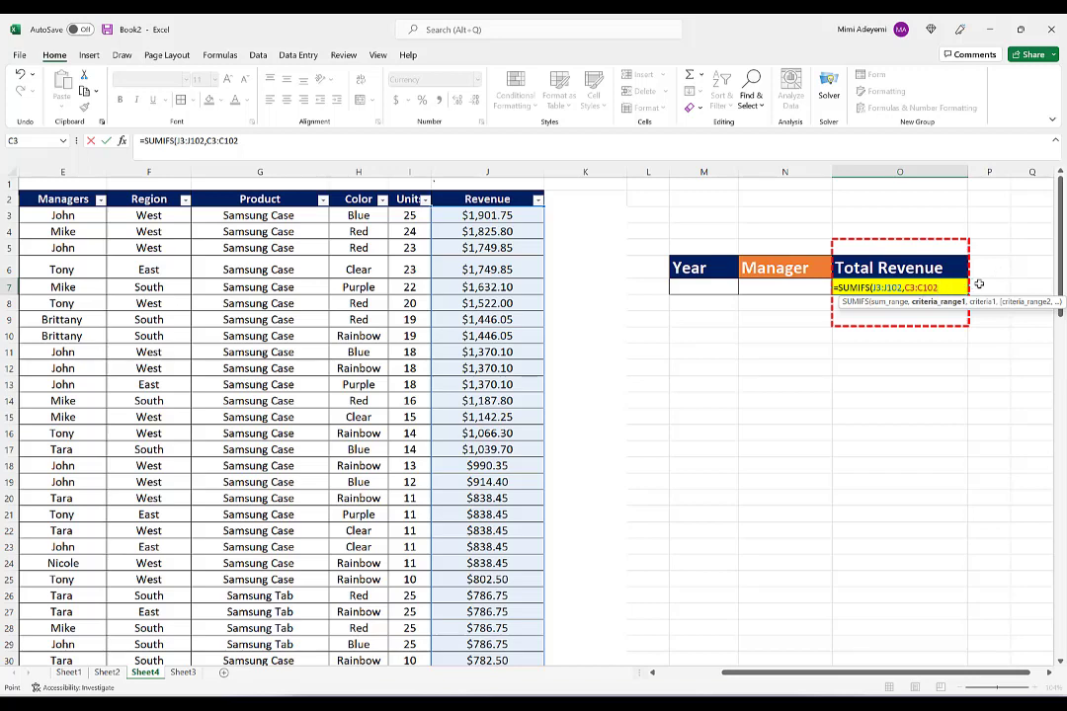
{"action": "type", "text": ","}
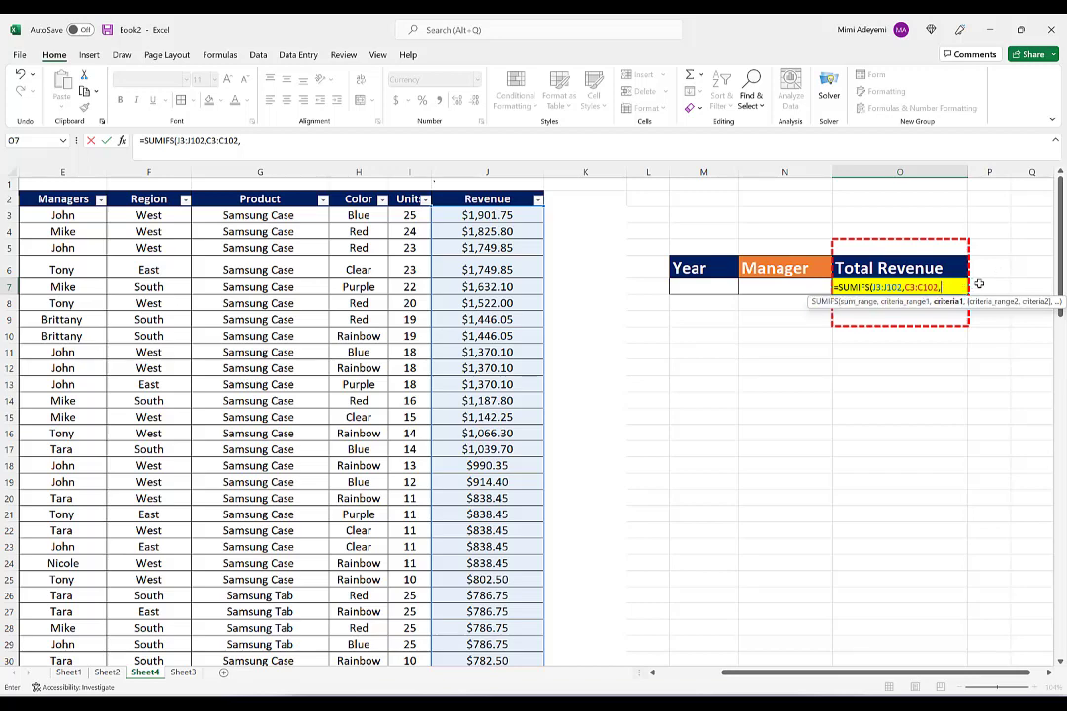
{"action": "left_click", "coordinate": [702, 286]}
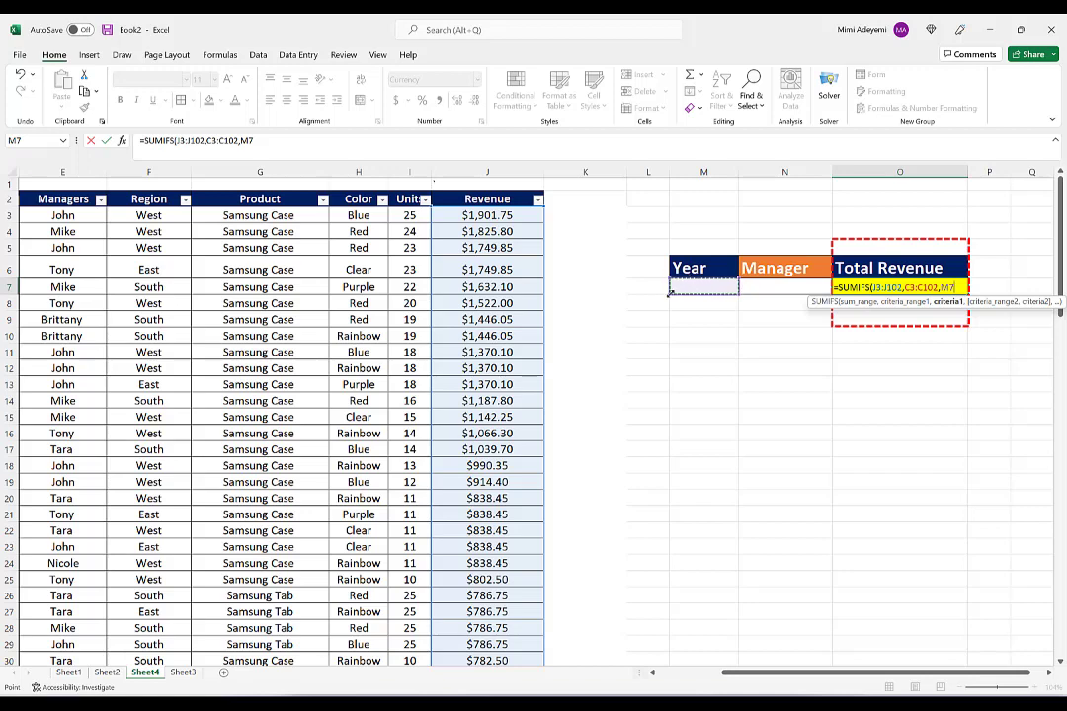
{"action": "type", "text": ","}
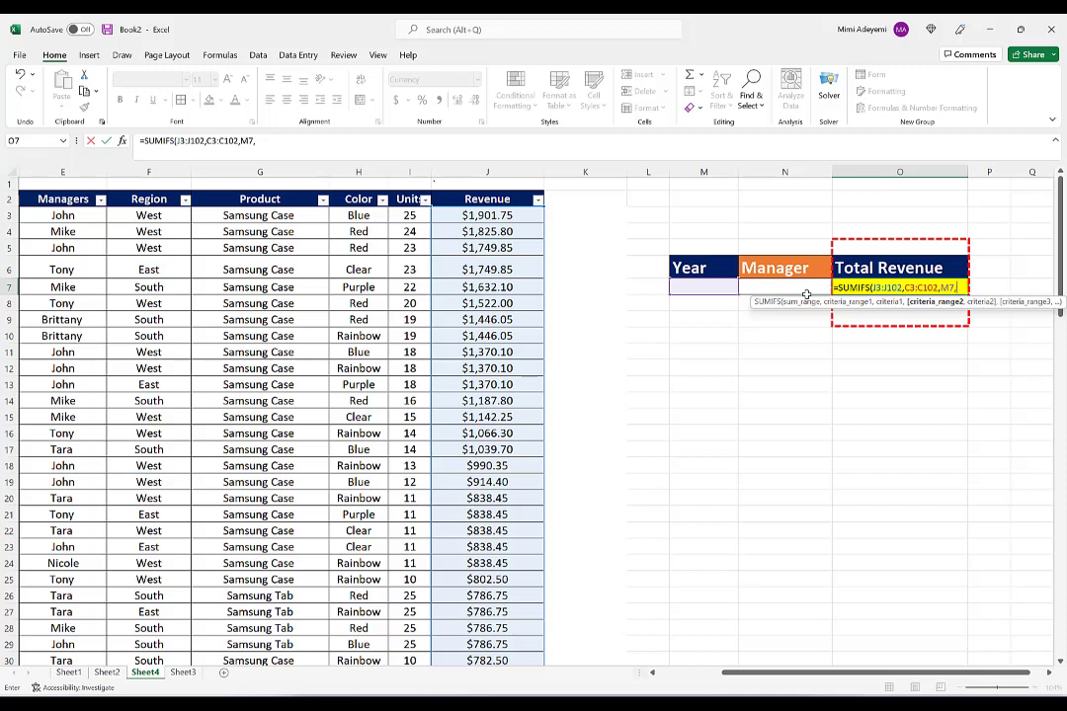
Step: Add the Managers values E3:E102 as the second criteria range of the SUMIFS formula
{"action": "scroll", "coordinate": [262, 215], "scroll_direction": "left", "scroll_amount": 4}
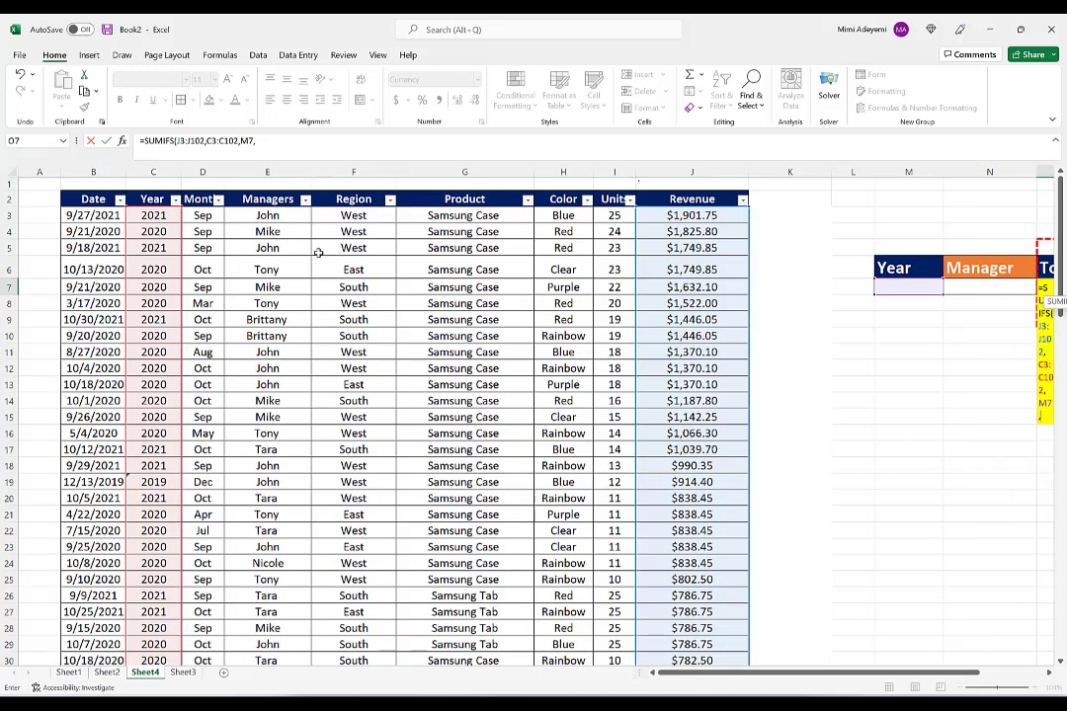
{"action": "left_click", "coordinate": [276, 213]}
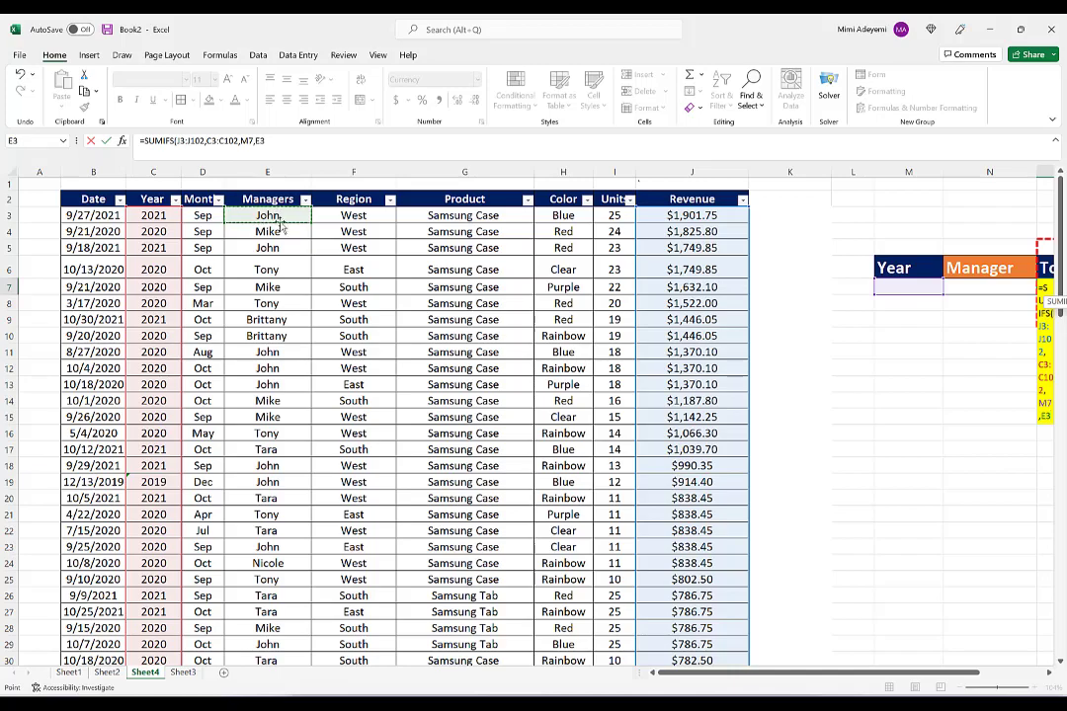
{"action": "key", "text": "ctrl+shift+Down"}
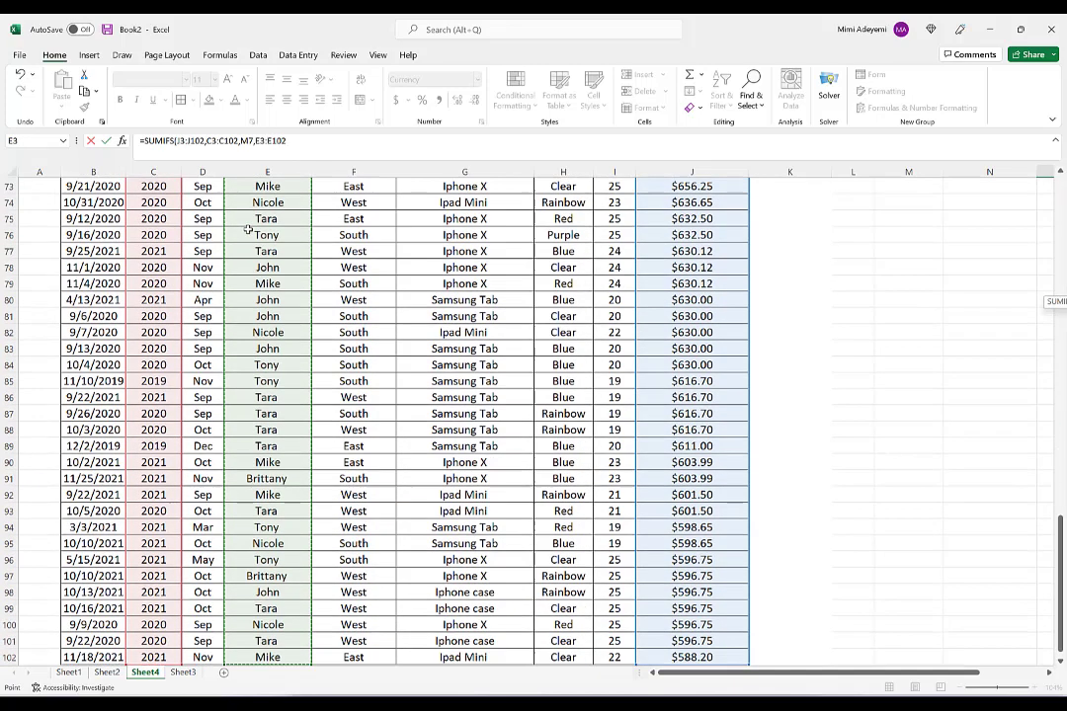
{"action": "left_click_drag", "start_coordinate": [967, 681], "coordinate": [1018, 681]}
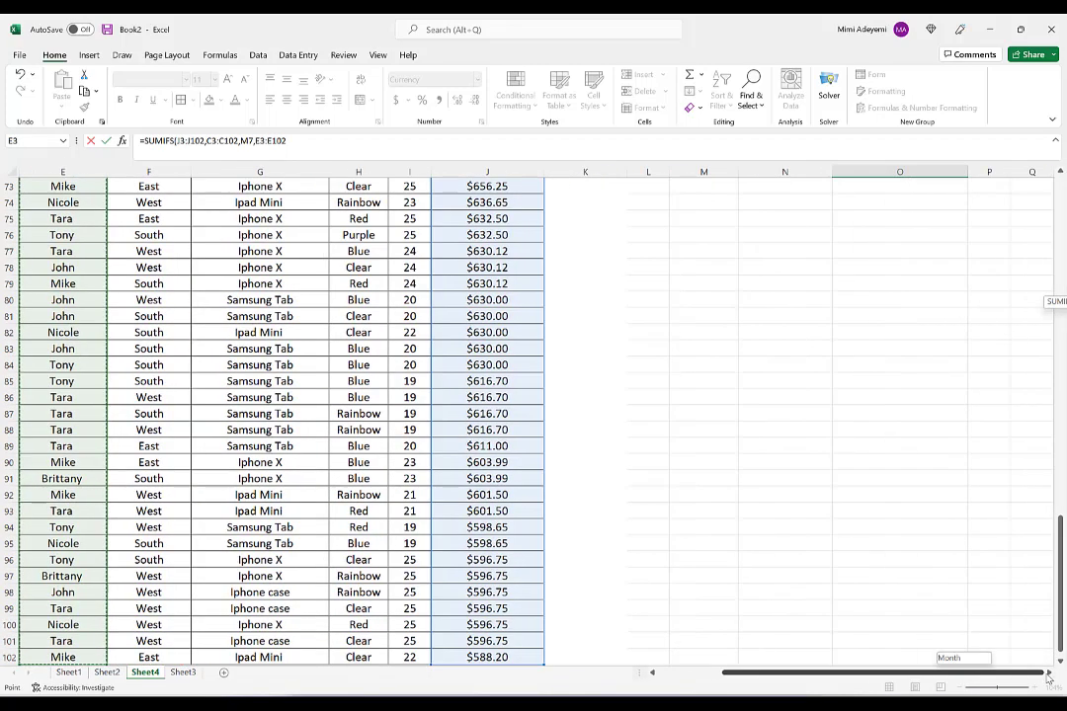
{"action": "scroll", "coordinate": [923, 470], "scroll_direction": "up", "scroll_amount": 5}
{"action": "scroll", "coordinate": [922, 442], "scroll_direction": "up", "scroll_amount": 19}
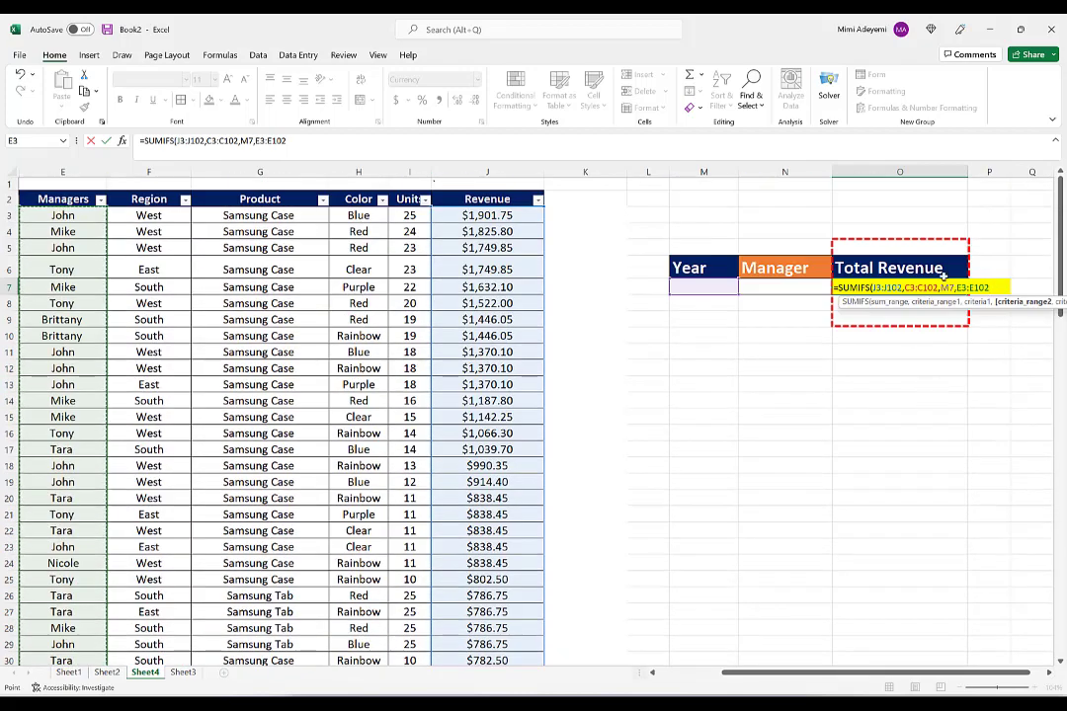
{"action": "type", "text": ","}
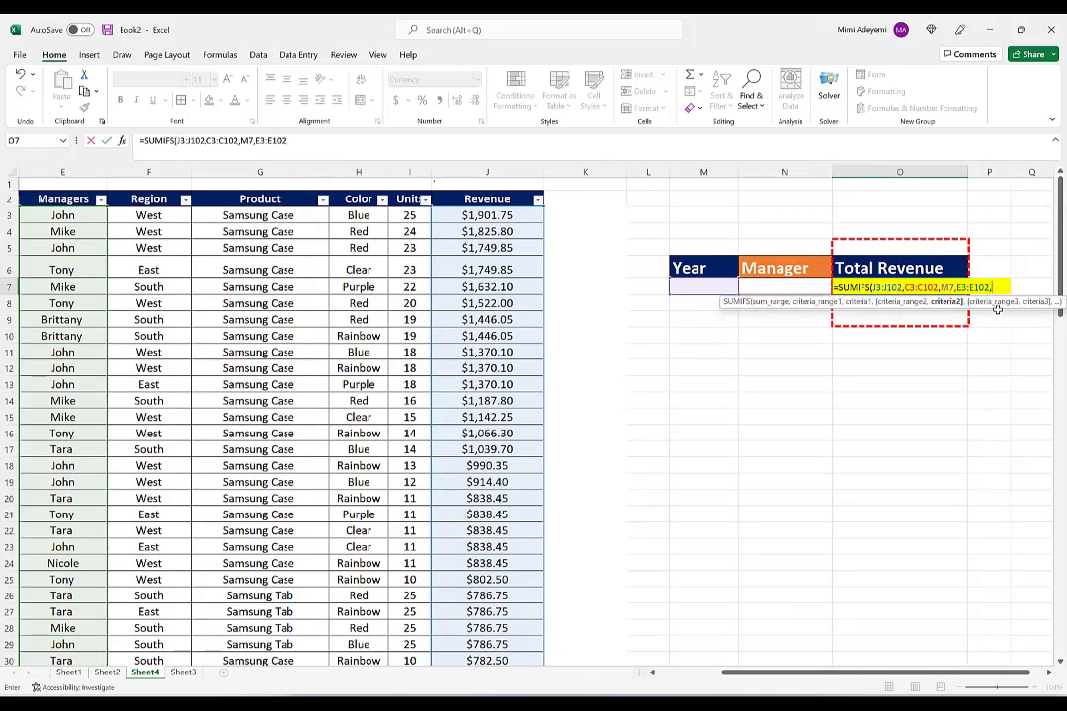
Step: Set Manager cell N7 as the second criterion, then close and enter the SUMIFS formula in O7
{"action": "left_click", "coordinate": [777, 287]}
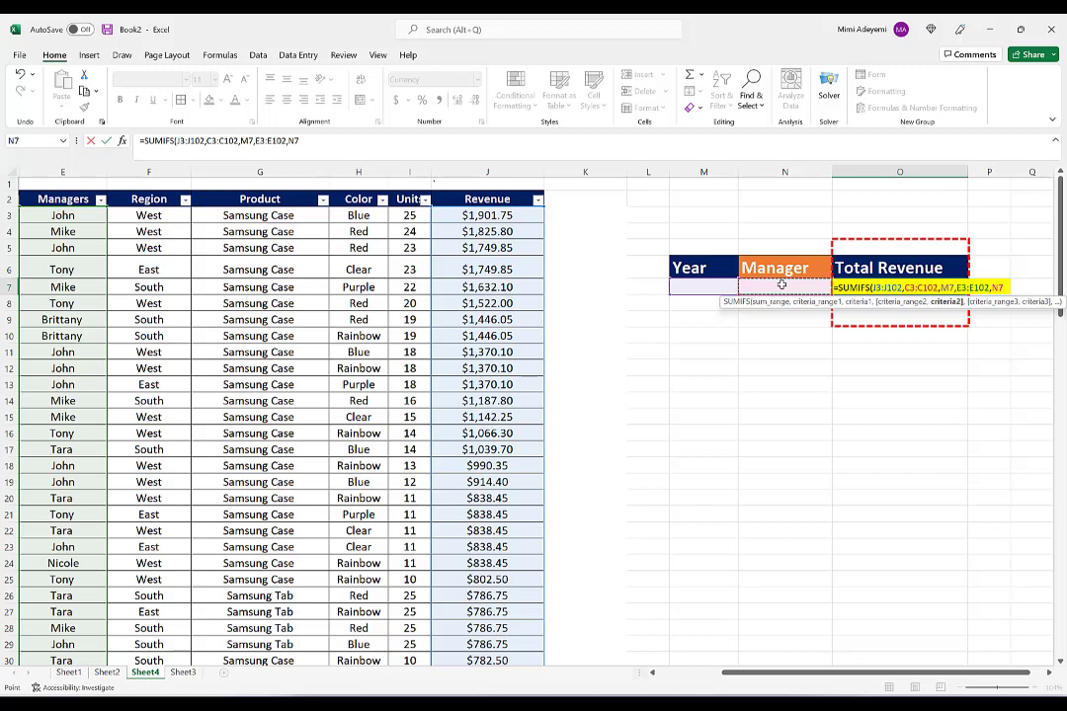
{"action": "type", "text": ")"}
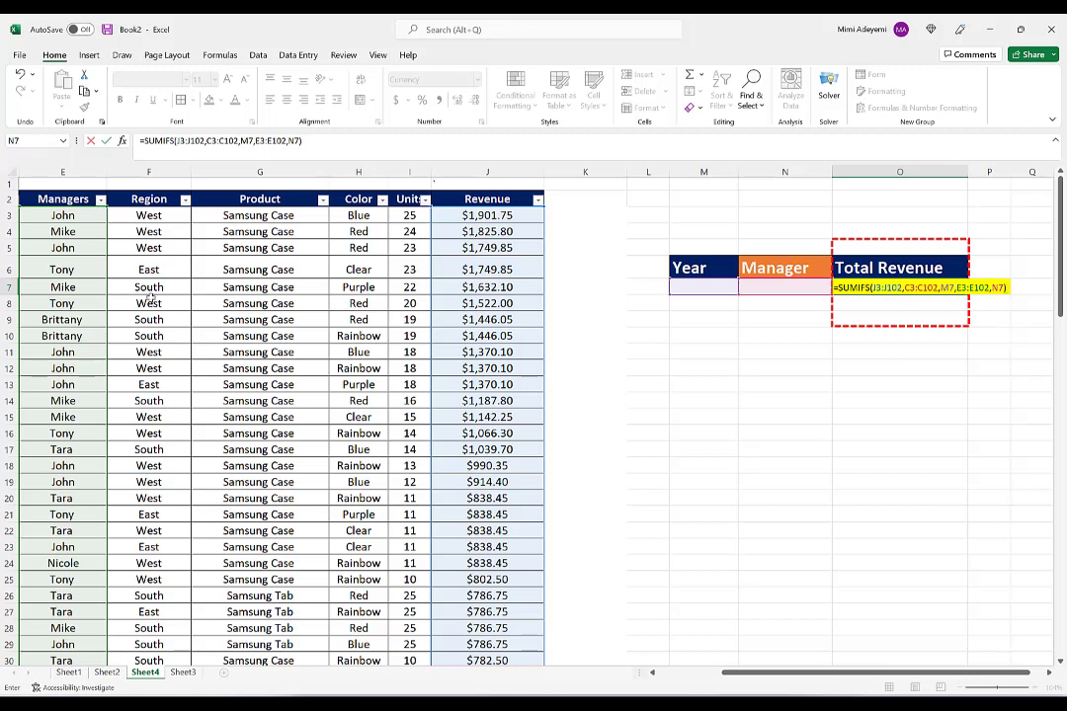
{"action": "left_click", "coordinate": [653, 674]}
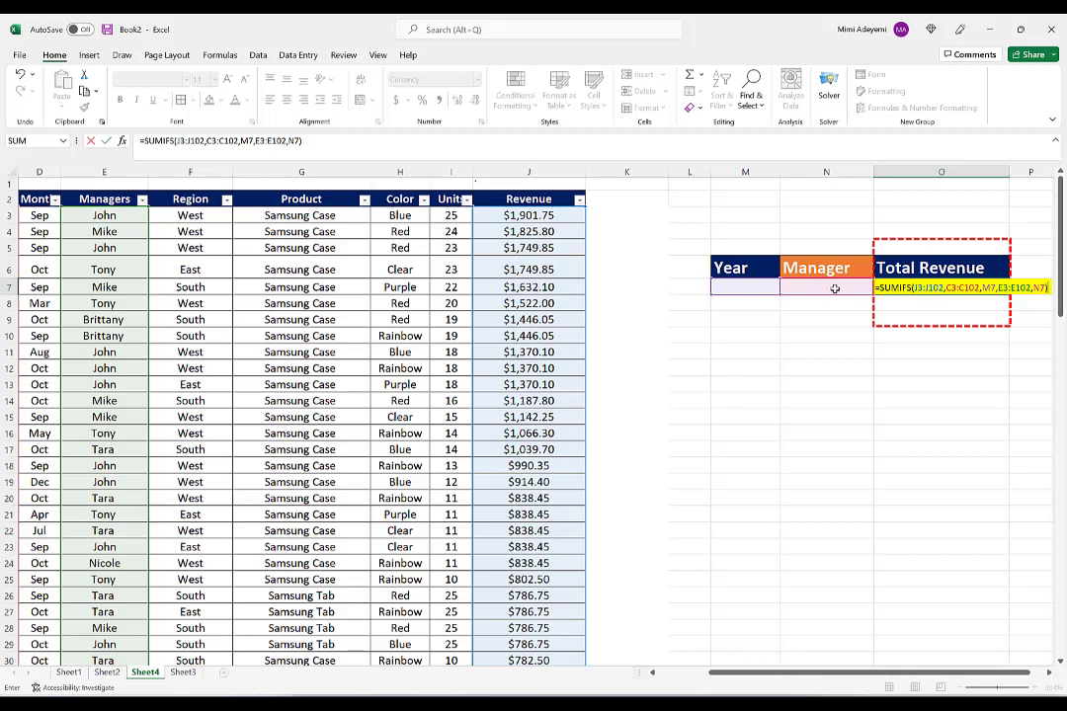
{"action": "key", "text": "ctrl+Return"}
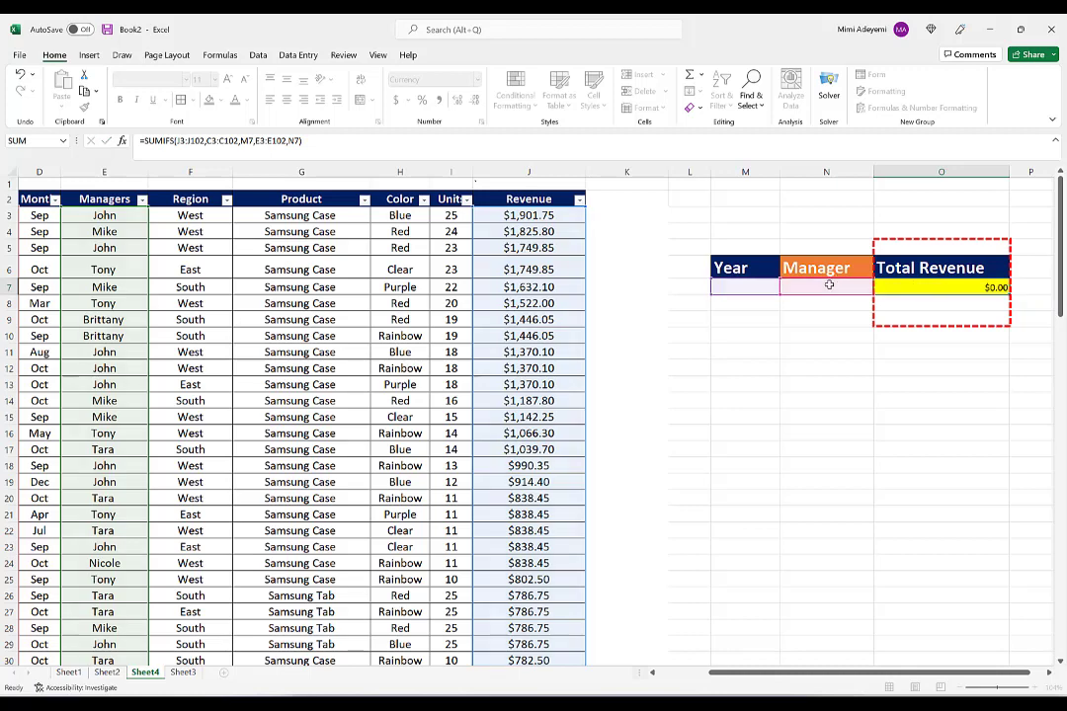
{"action": "key", "text": "Return"}
{"action": "left_click", "coordinate": [974, 286]}
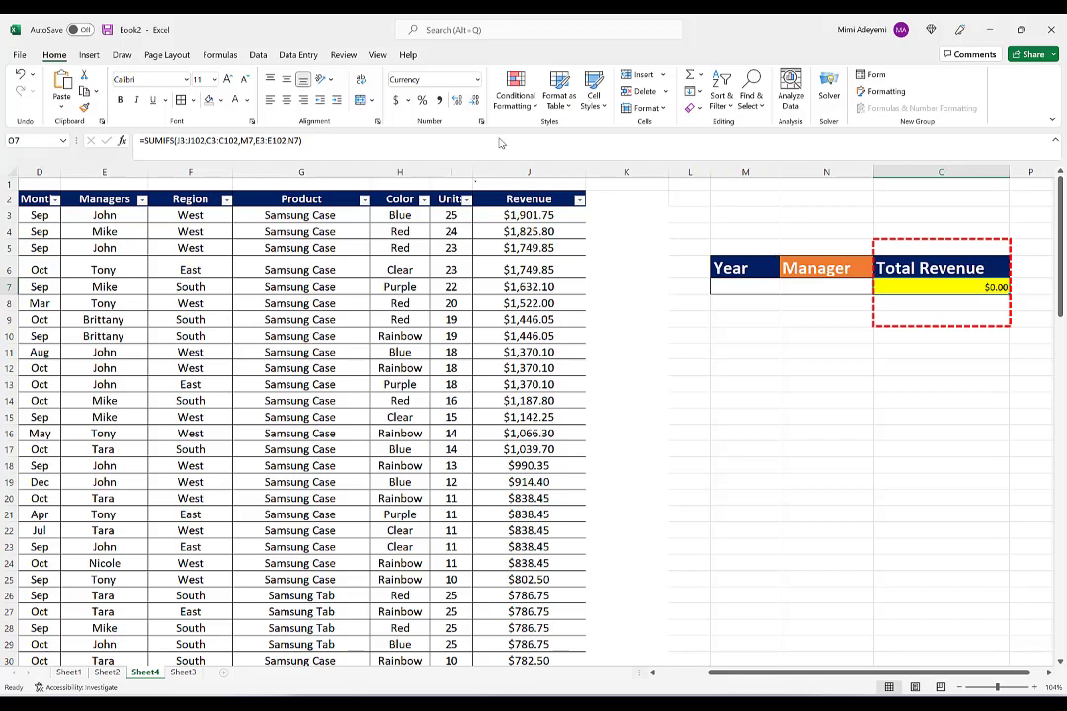
Step: Add a data validation drop-down list with the source 2019,2020,2021 to Year cell M7 and check its options
{"action": "left_click", "coordinate": [754, 284]}
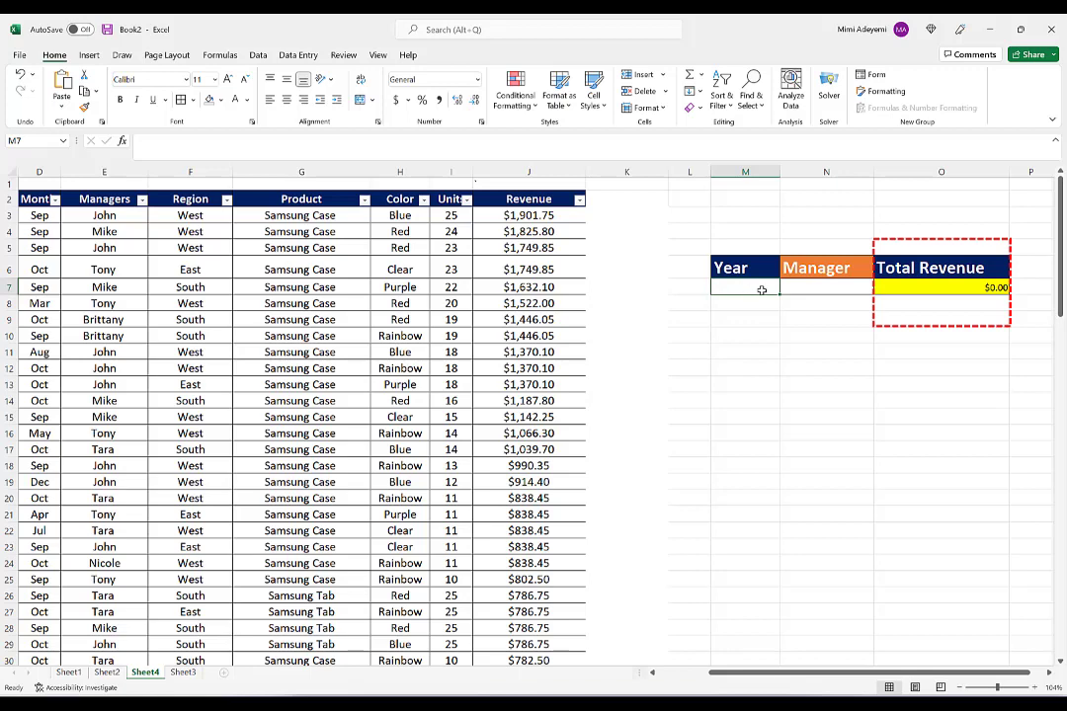
{"action": "left_click", "coordinate": [258, 57]}
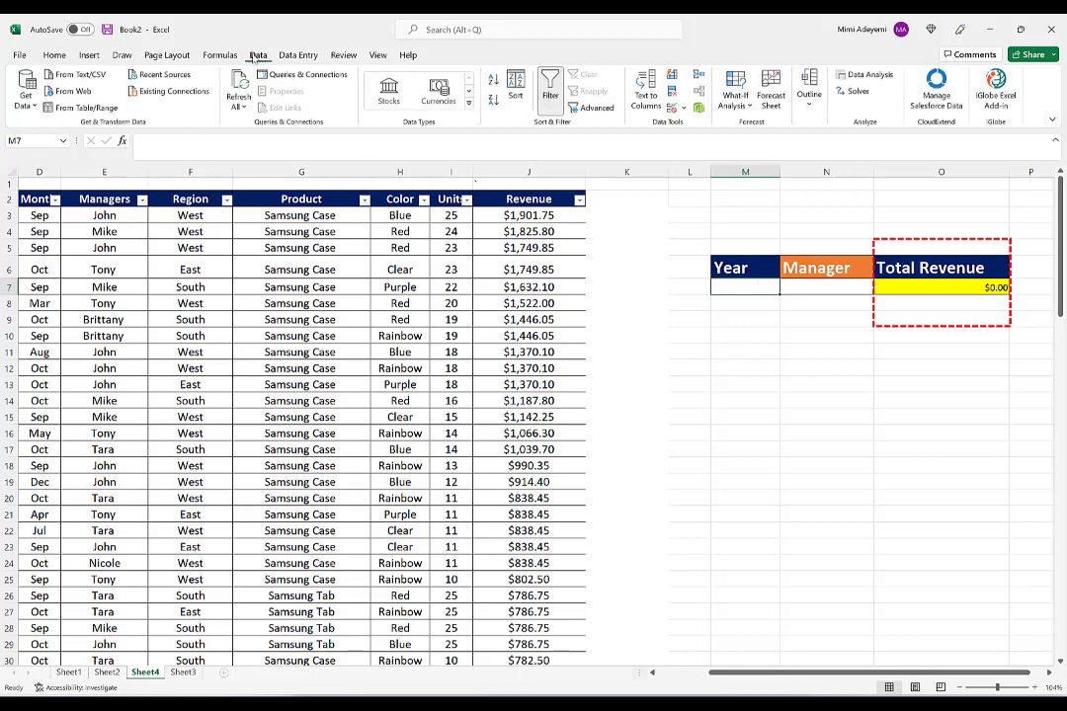
{"action": "left_click", "coordinate": [683, 109]}
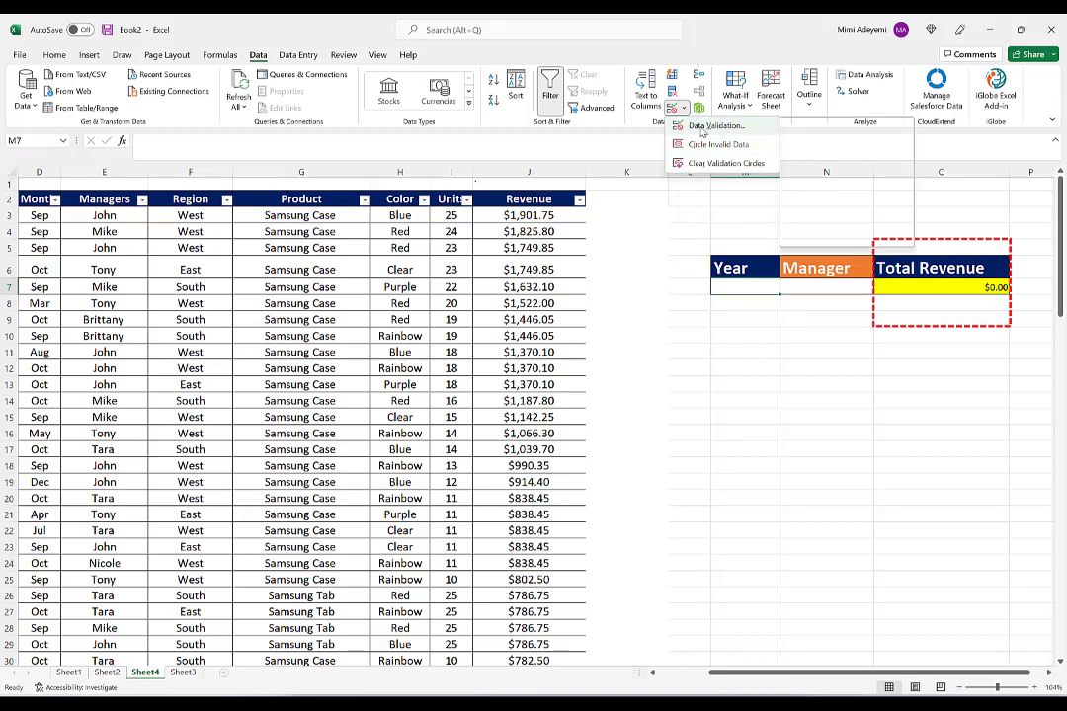
{"action": "left_click", "coordinate": [701, 127]}
{"action": "left_click_drag", "start_coordinate": [651, 364], "coordinate": [639, 320]}
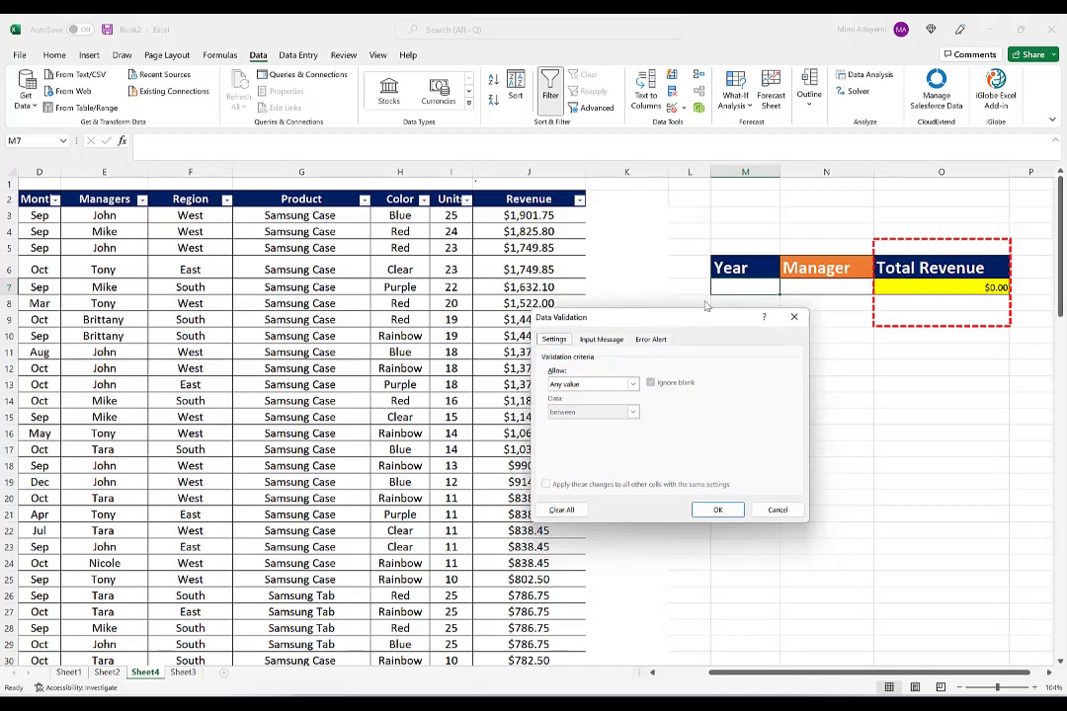
{"action": "left_click", "coordinate": [633, 384]}
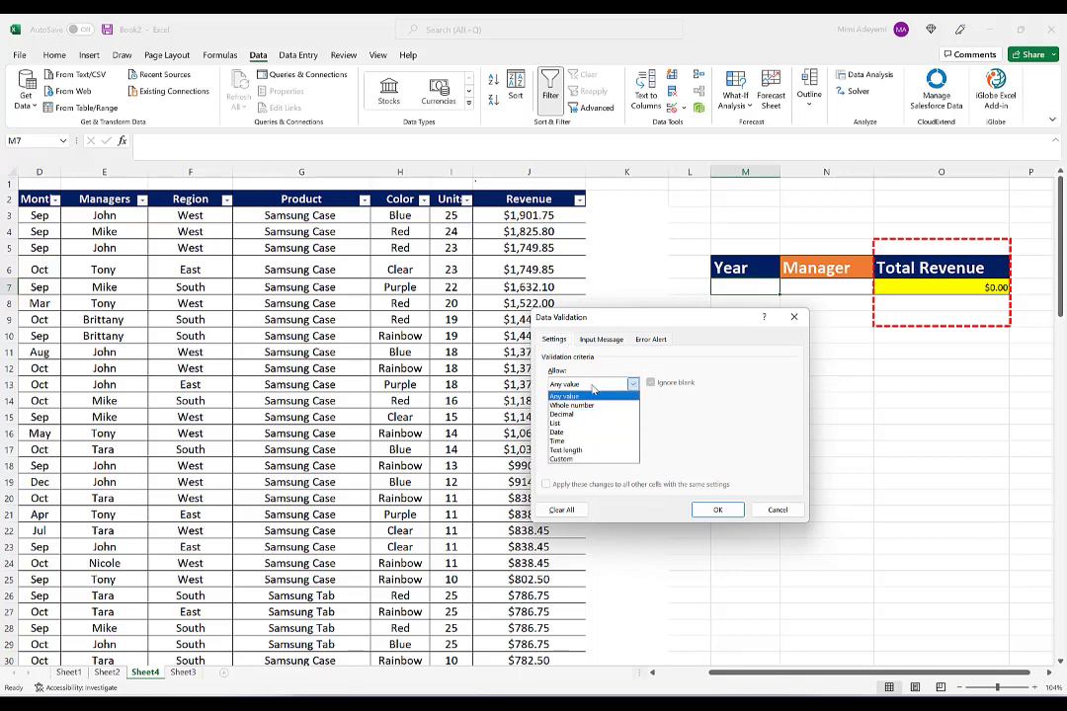
{"action": "left_click", "coordinate": [566, 424]}
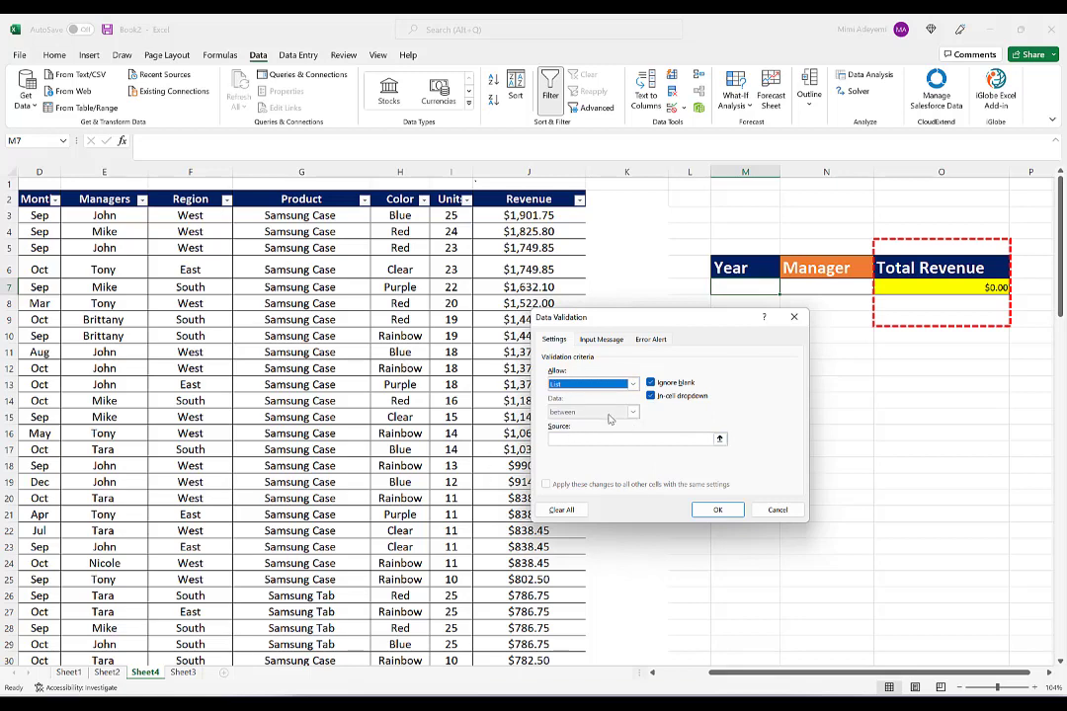
{"action": "left_click", "coordinate": [720, 440]}
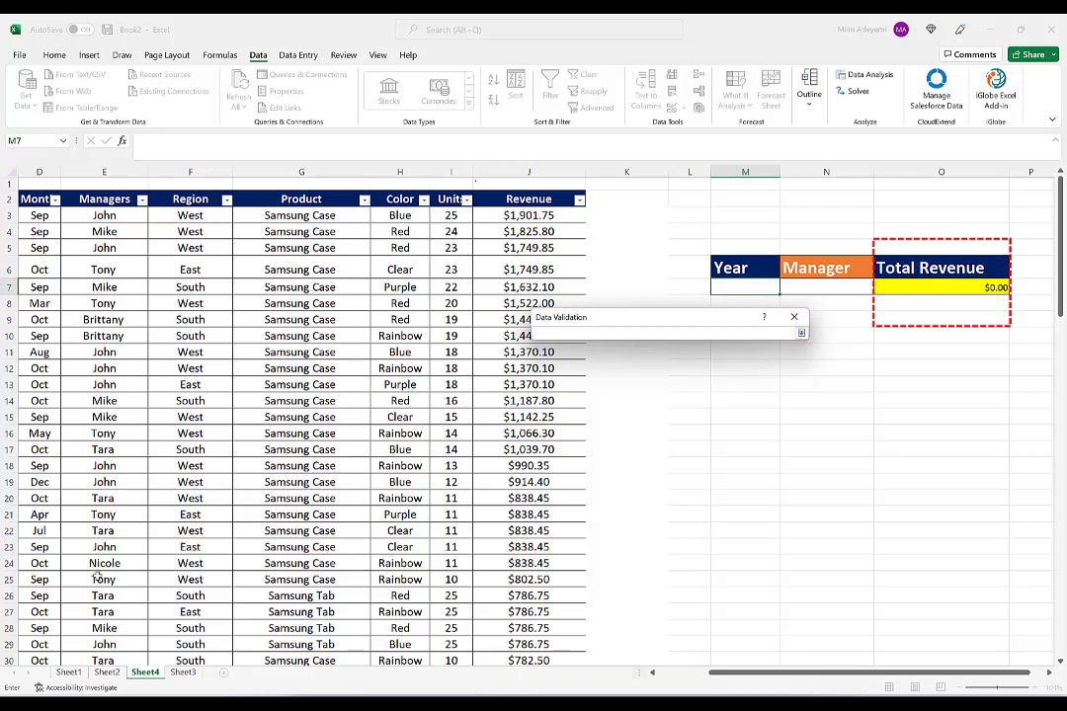
{"action": "left_click", "coordinate": [802, 336]}
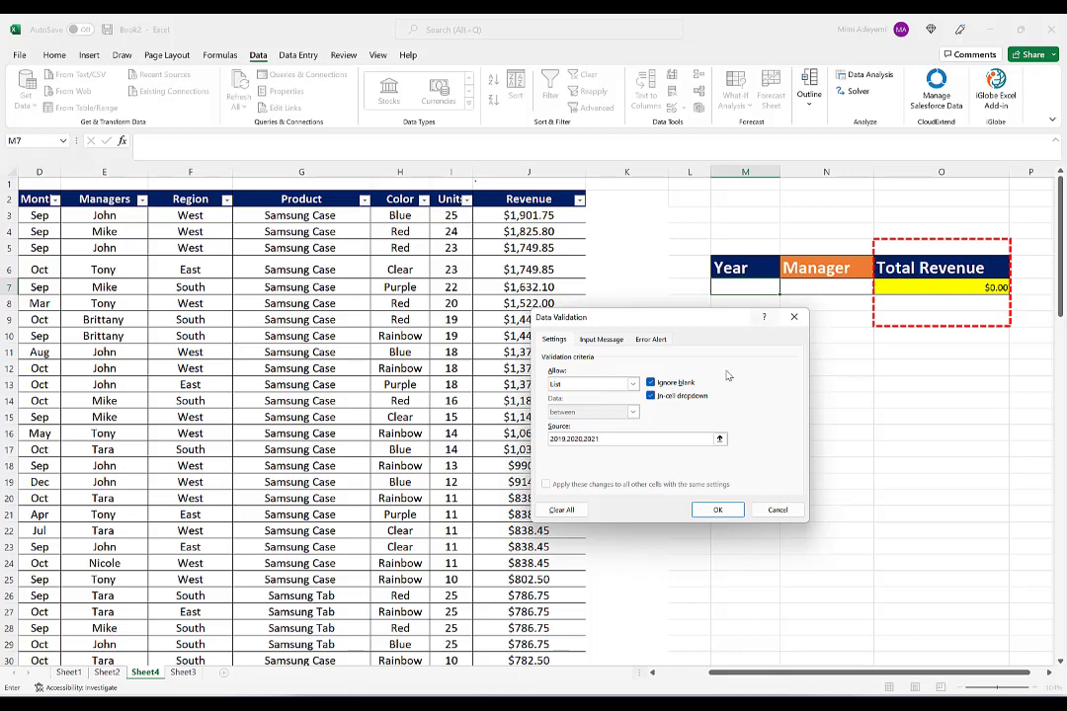
{"action": "left_click", "coordinate": [732, 511]}
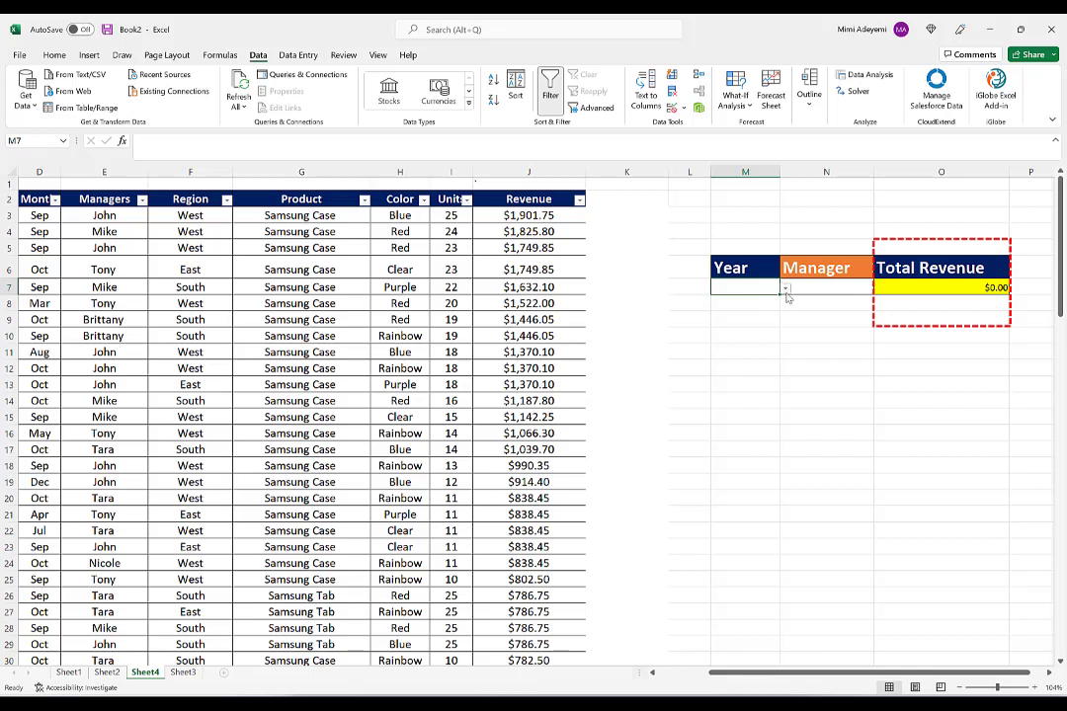
{"action": "left_click", "coordinate": [786, 288]}
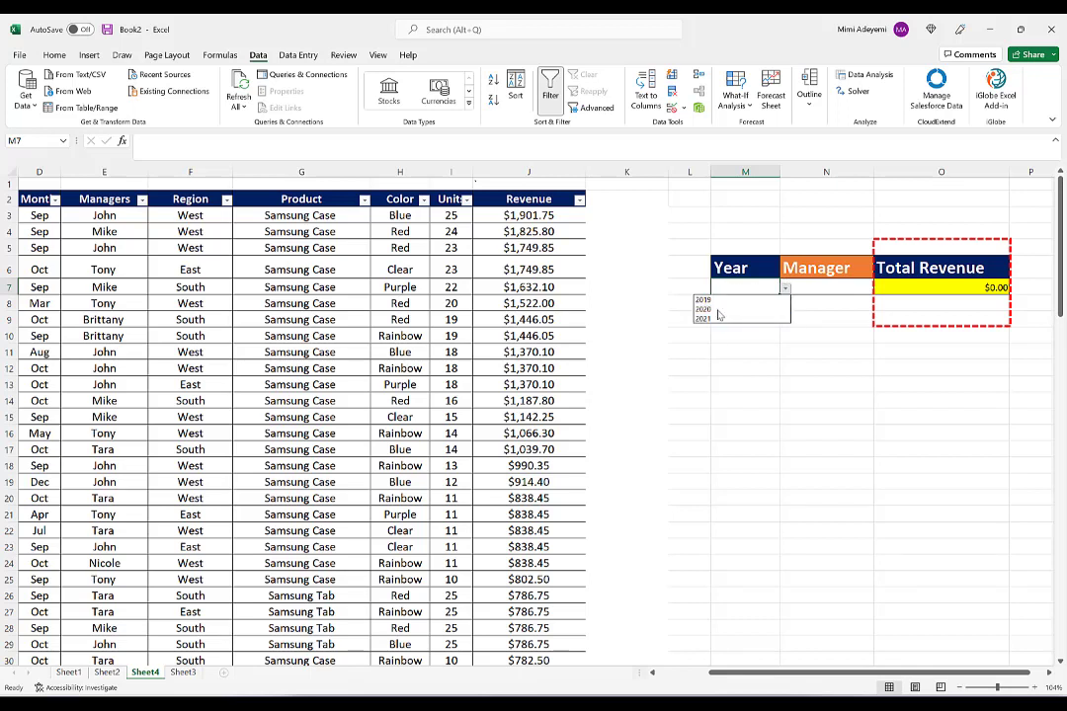
{"action": "left_click", "coordinate": [787, 289]}
Step: Add a data validation drop-down list of the six managers' first names, comma-separated in alphabetical order, to Manager cell N7 and check its options
{"action": "left_click", "coordinate": [812, 289]}
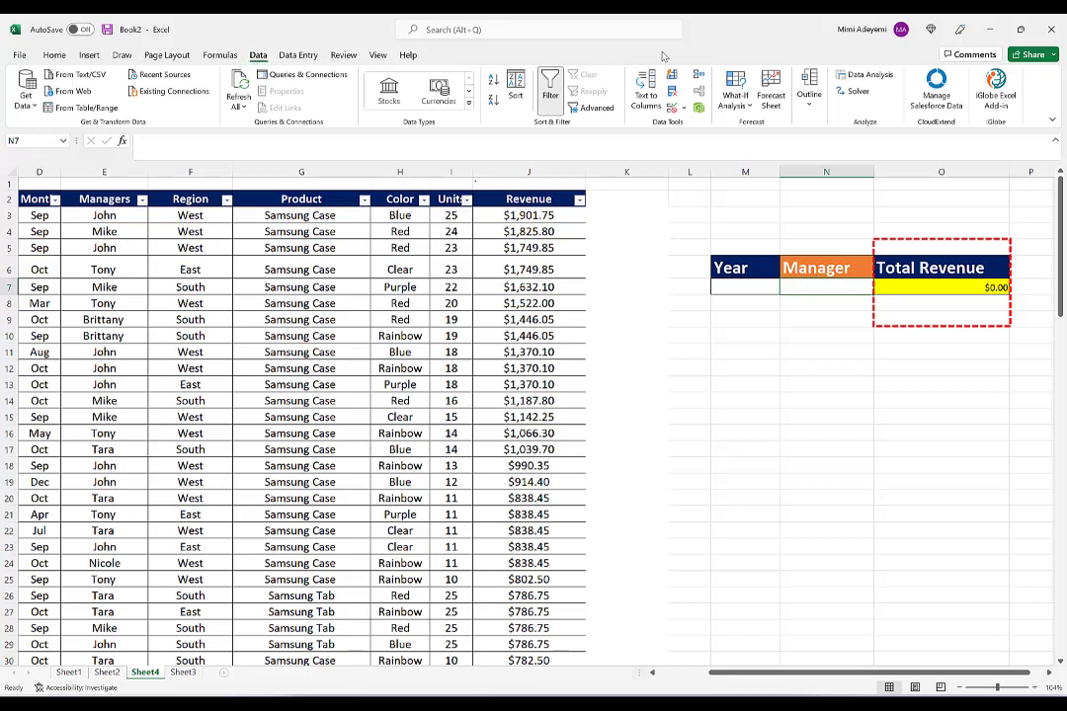
{"action": "left_click", "coordinate": [684, 107]}
{"action": "left_click", "coordinate": [714, 128]}
{"action": "left_click_drag", "start_coordinate": [677, 325], "coordinate": [638, 317]}
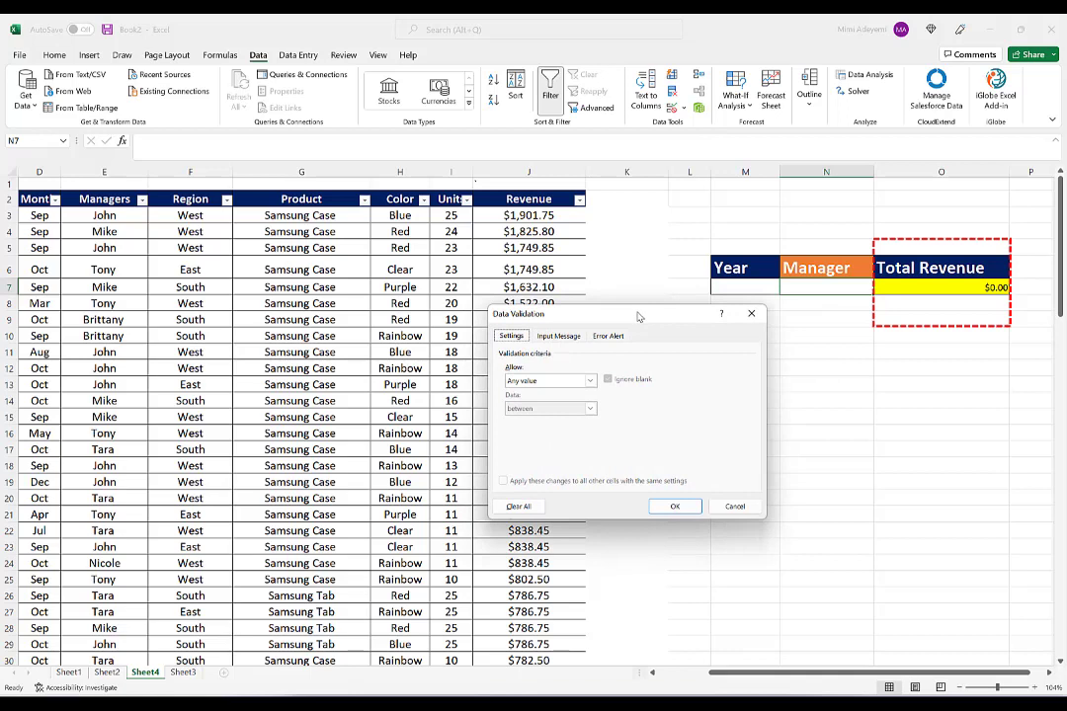
{"action": "left_click", "coordinate": [591, 381]}
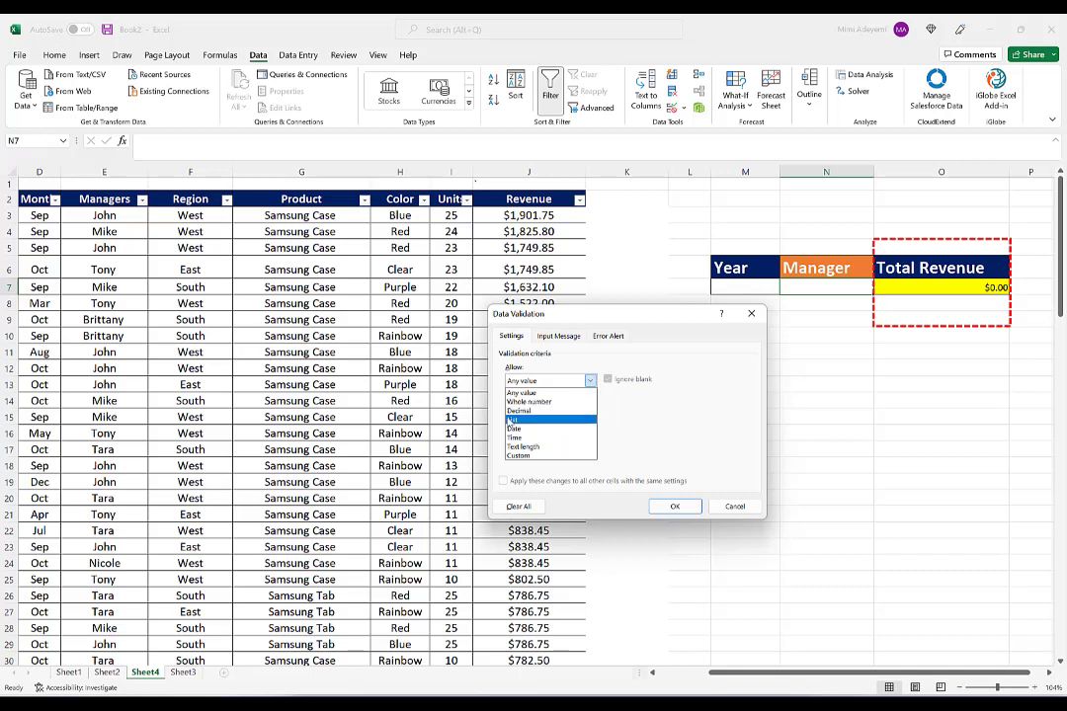
{"action": "left_click", "coordinate": [526, 421]}
{"action": "left_click", "coordinate": [587, 435]}
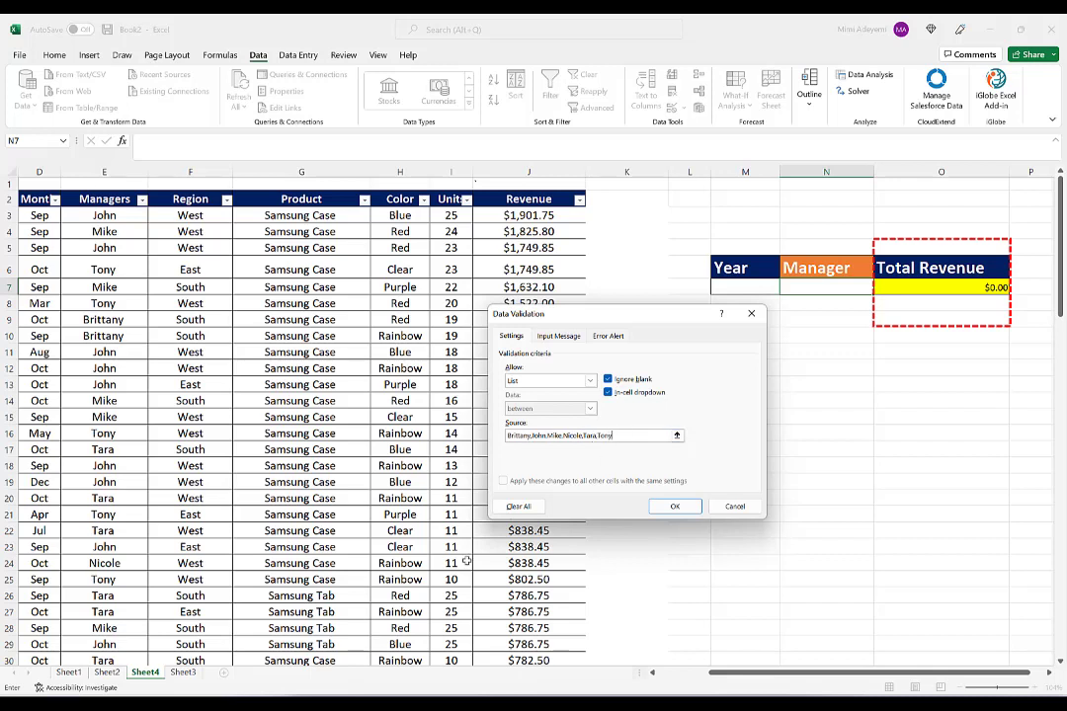
{"action": "left_click", "coordinate": [672, 508]}
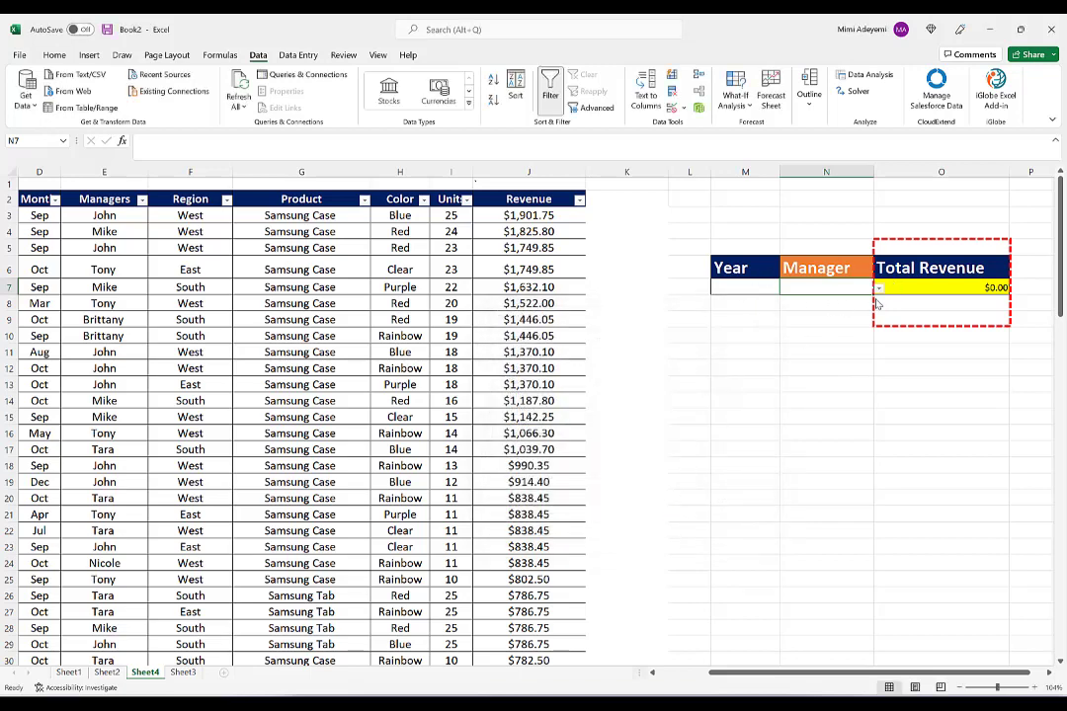
{"action": "left_click", "coordinate": [879, 288]}
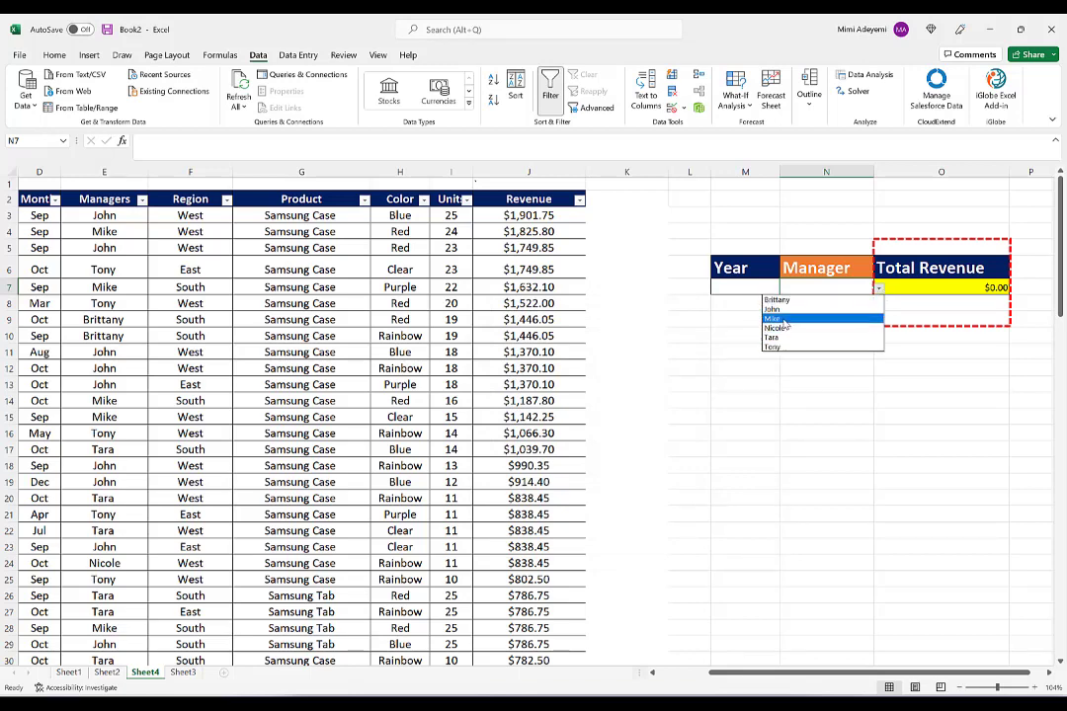
Step: Choose 2020 in Year cell M7 and the second listed manager in Manager cell N7 to test the Total Revenue formula
{"action": "left_click", "coordinate": [767, 287]}
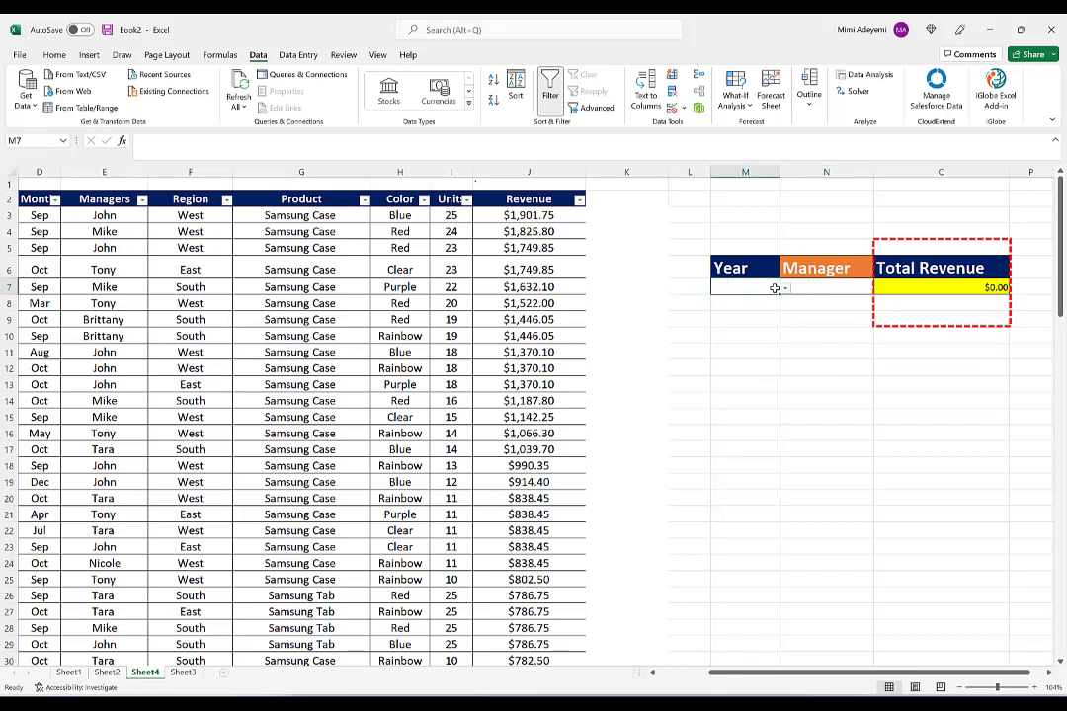
{"action": "left_click", "coordinate": [786, 288]}
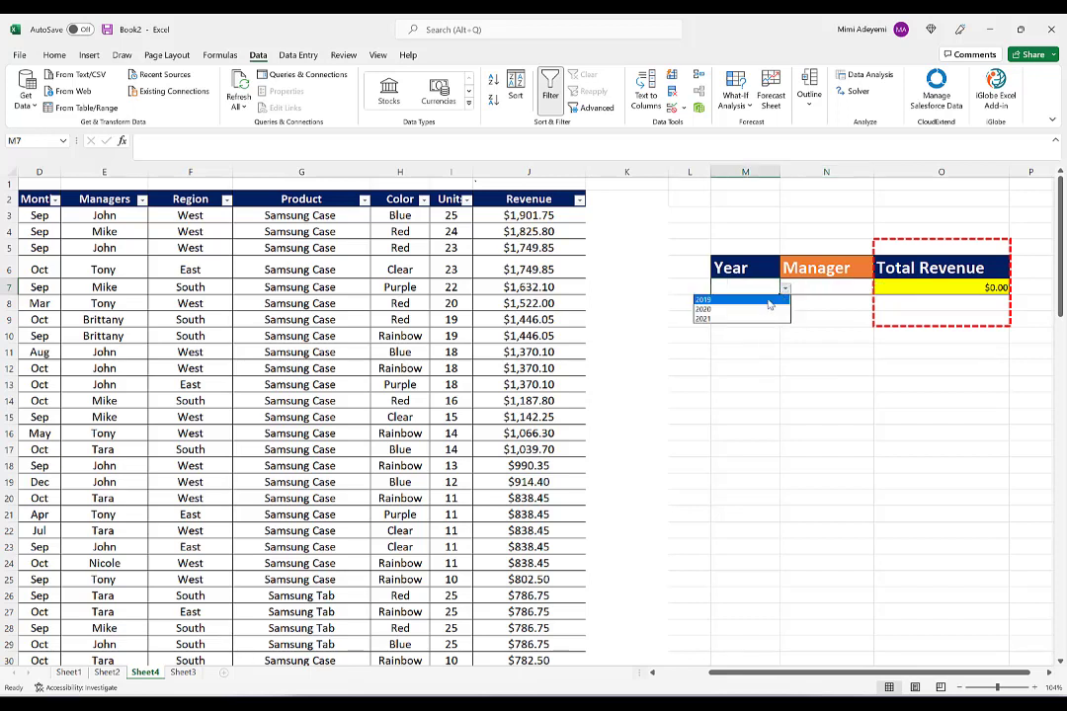
{"action": "left_click", "coordinate": [732, 310]}
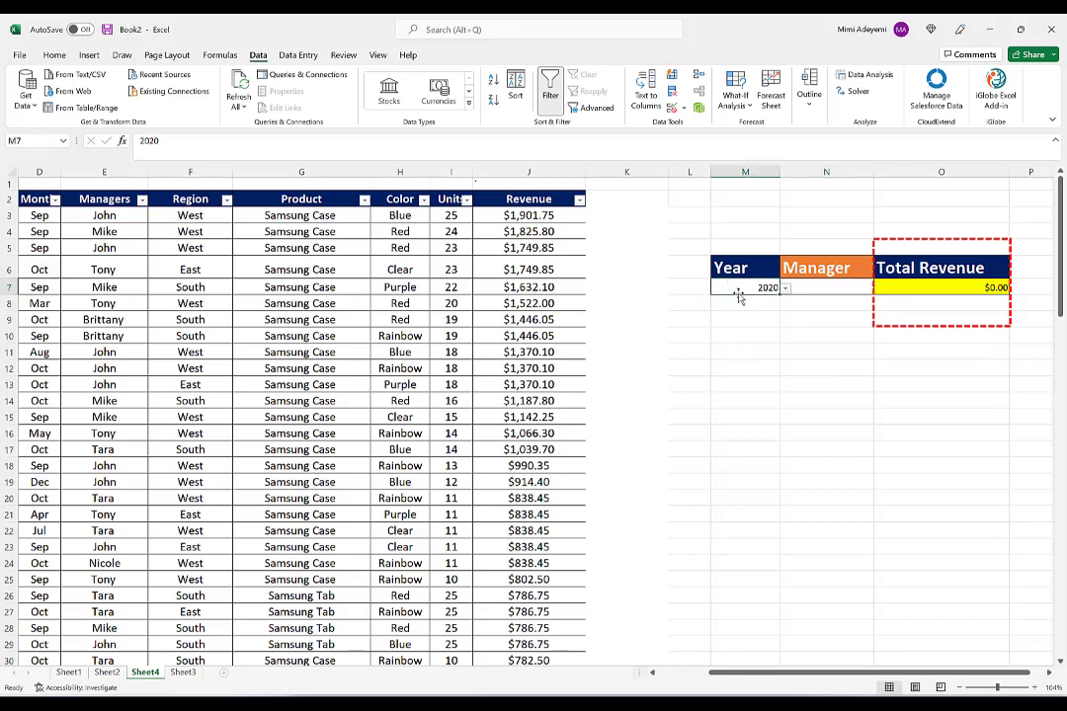
{"action": "left_click", "coordinate": [816, 288]}
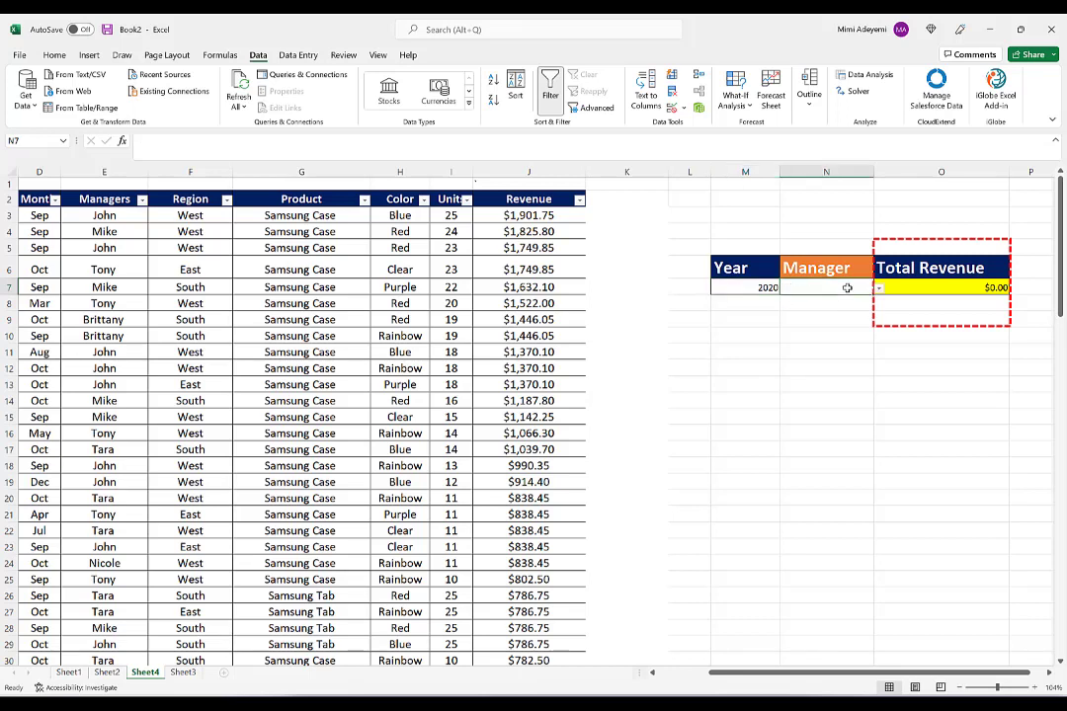
{"action": "left_click", "coordinate": [877, 288]}
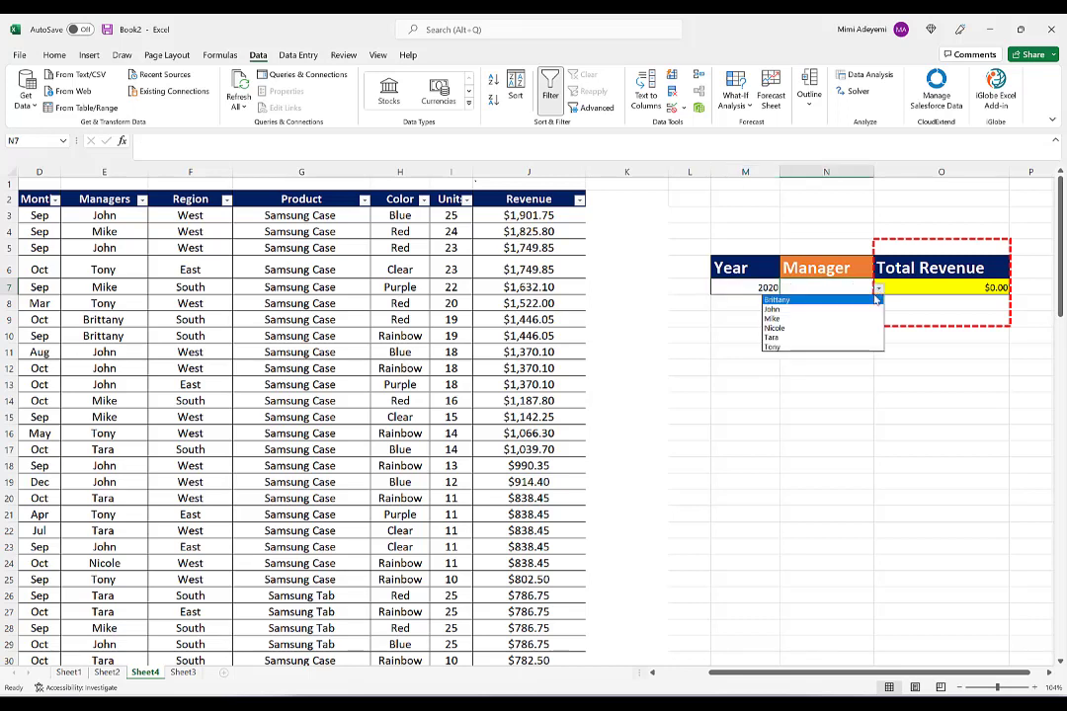
{"action": "left_click", "coordinate": [808, 312]}
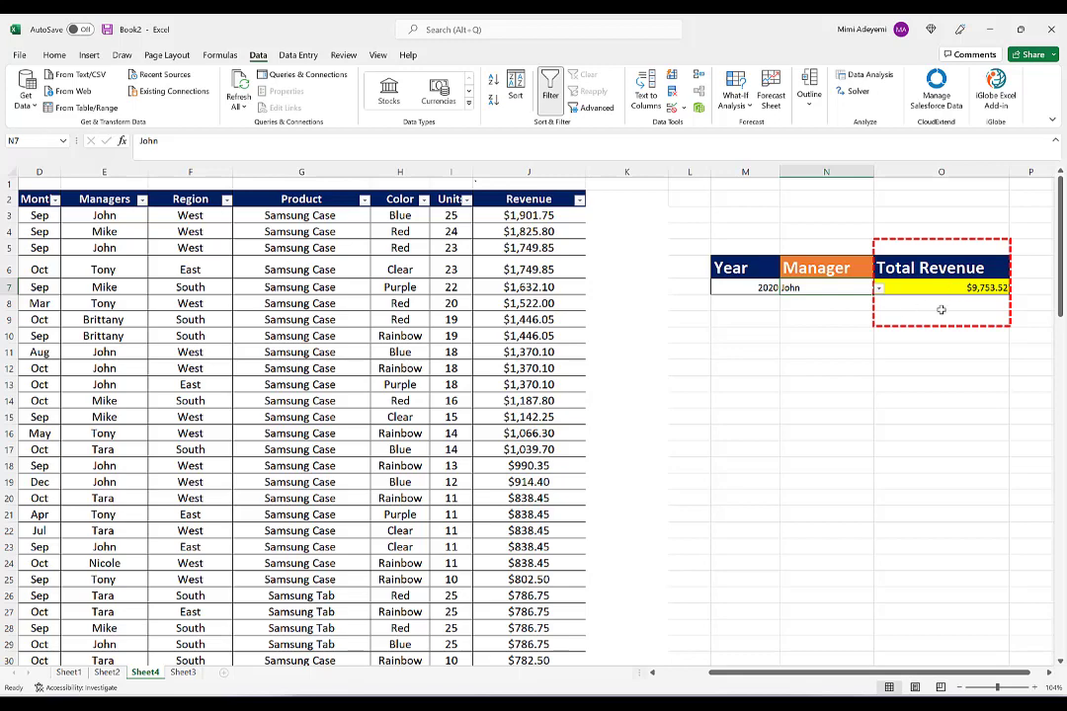
Step: Choose the third listed manager in N7, and change the year in M7 to 2021
{"action": "left_click_drag", "start_coordinate": [1001, 690], "coordinate": [1001, 688]}
{"action": "left_click_drag", "start_coordinate": [840, 674], "coordinate": [943, 673]}
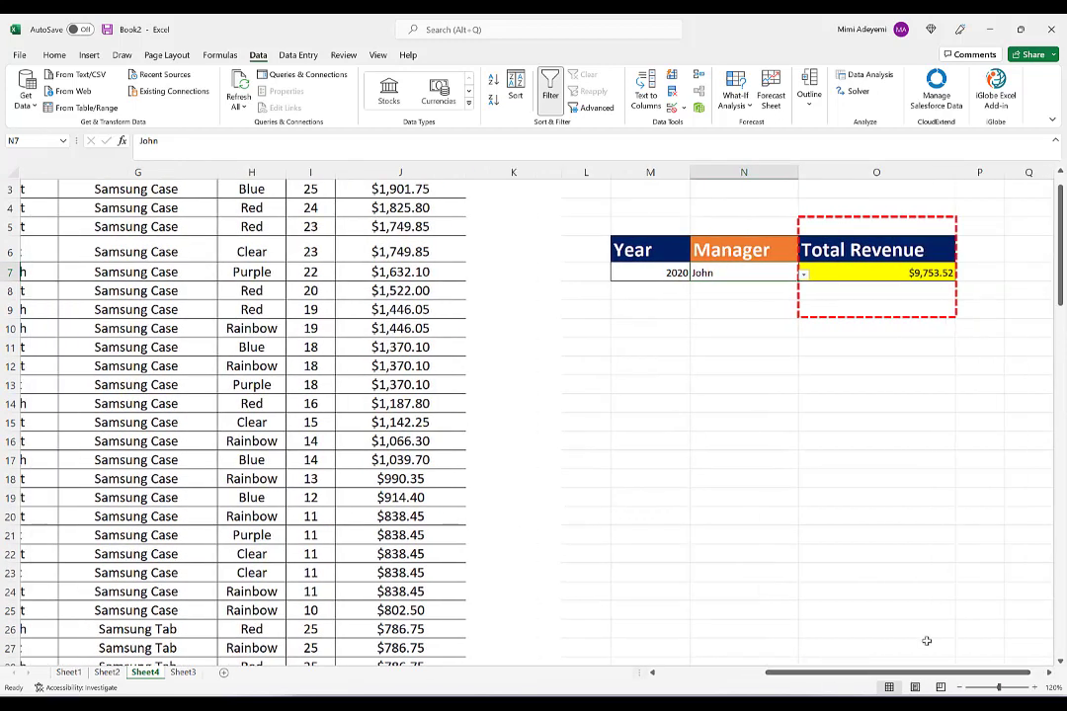
{"action": "left_click", "coordinate": [806, 278]}
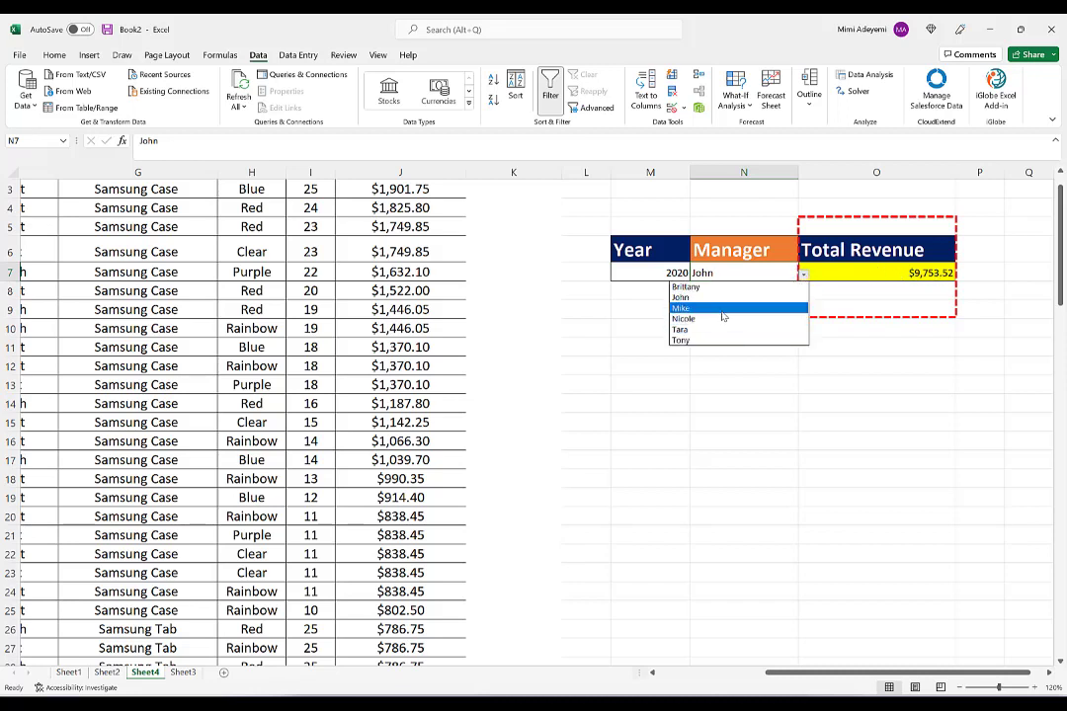
{"action": "left_click", "coordinate": [713, 306]}
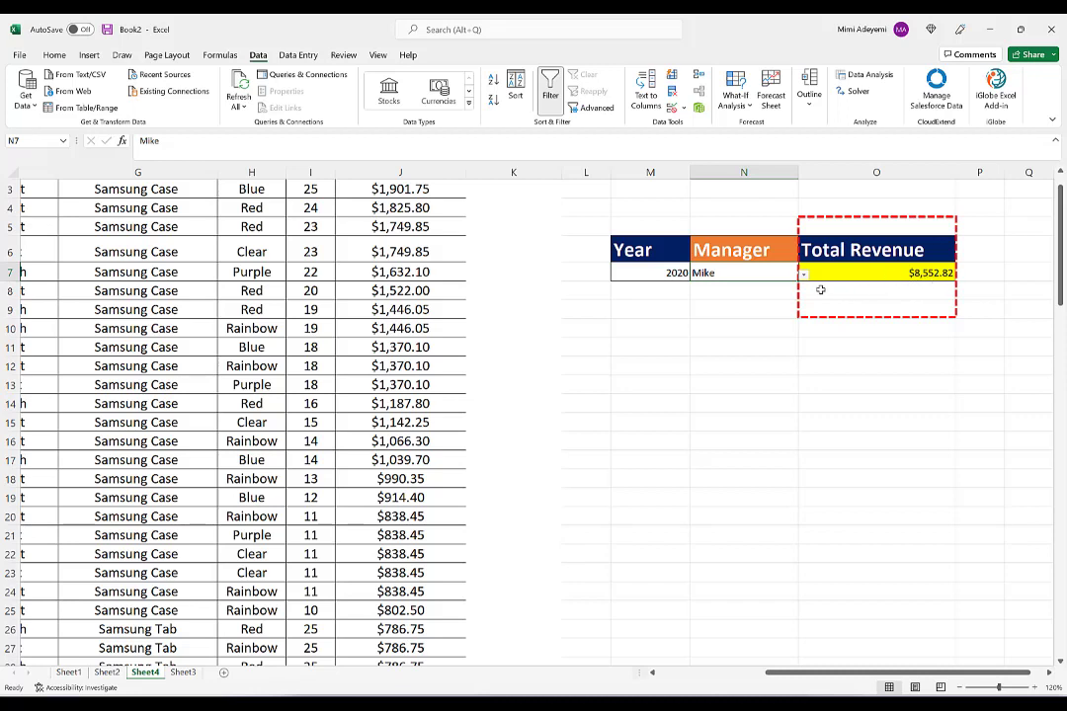
{"action": "left_click", "coordinate": [628, 272]}
{"action": "left_click", "coordinate": [695, 275]}
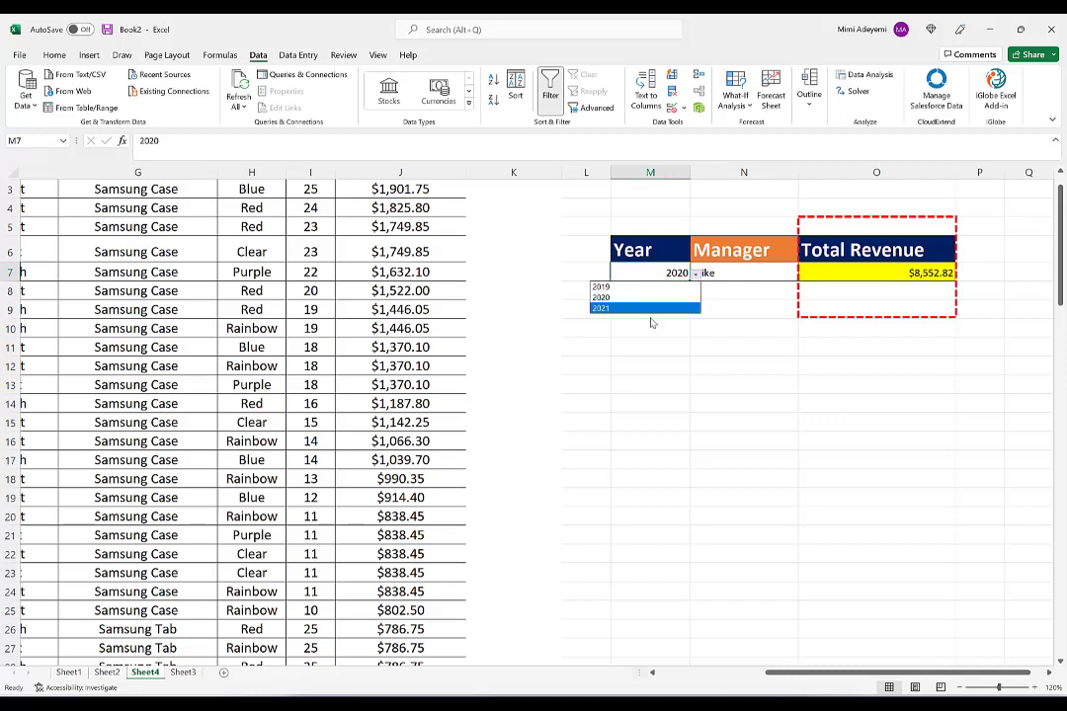
{"action": "left_click", "coordinate": [645, 309]}
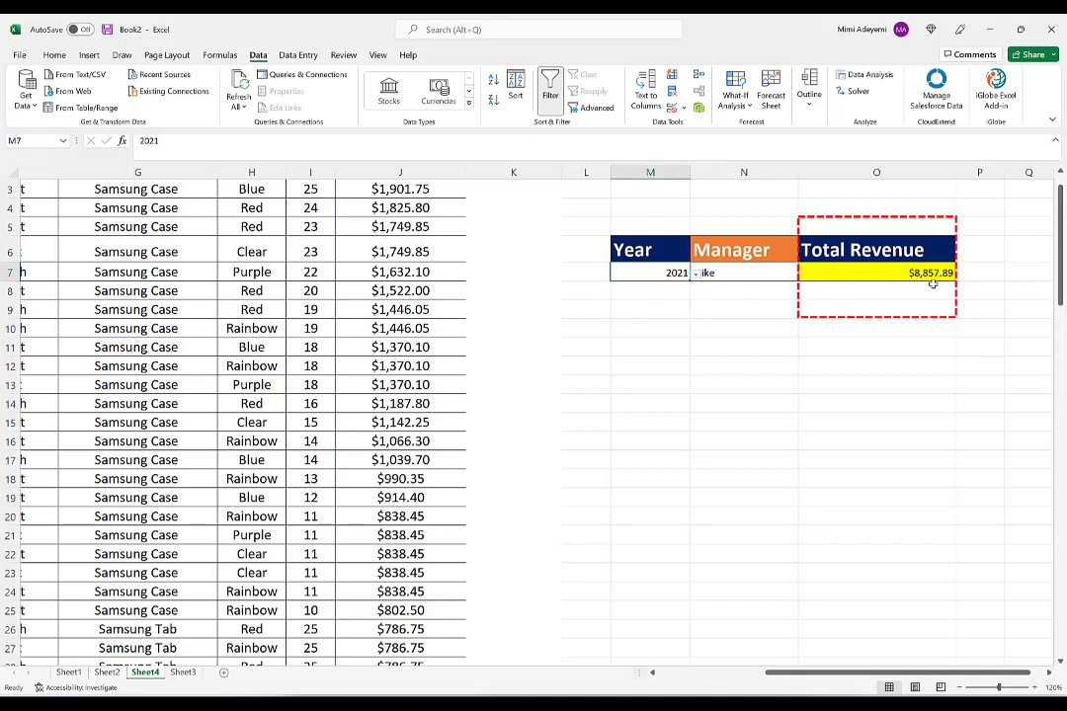
Step: Choose the fourth listed manager in N7 and set the year in M7 to 2020
{"action": "left_click", "coordinate": [763, 276]}
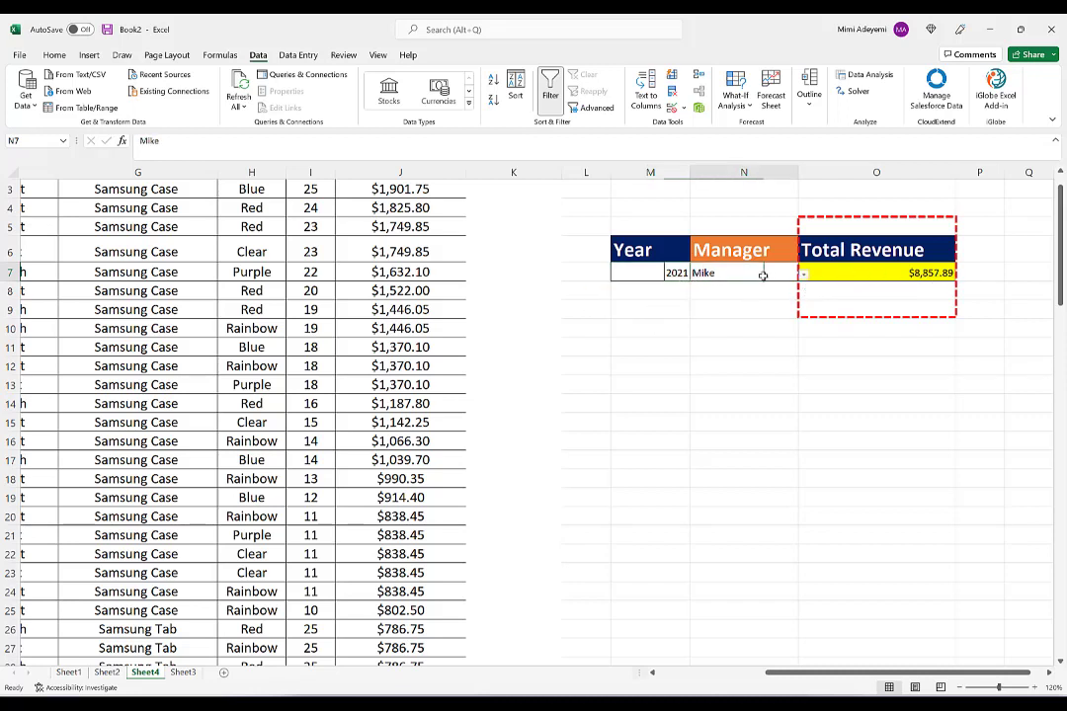
{"action": "left_click", "coordinate": [805, 275]}
{"action": "left_click", "coordinate": [704, 319]}
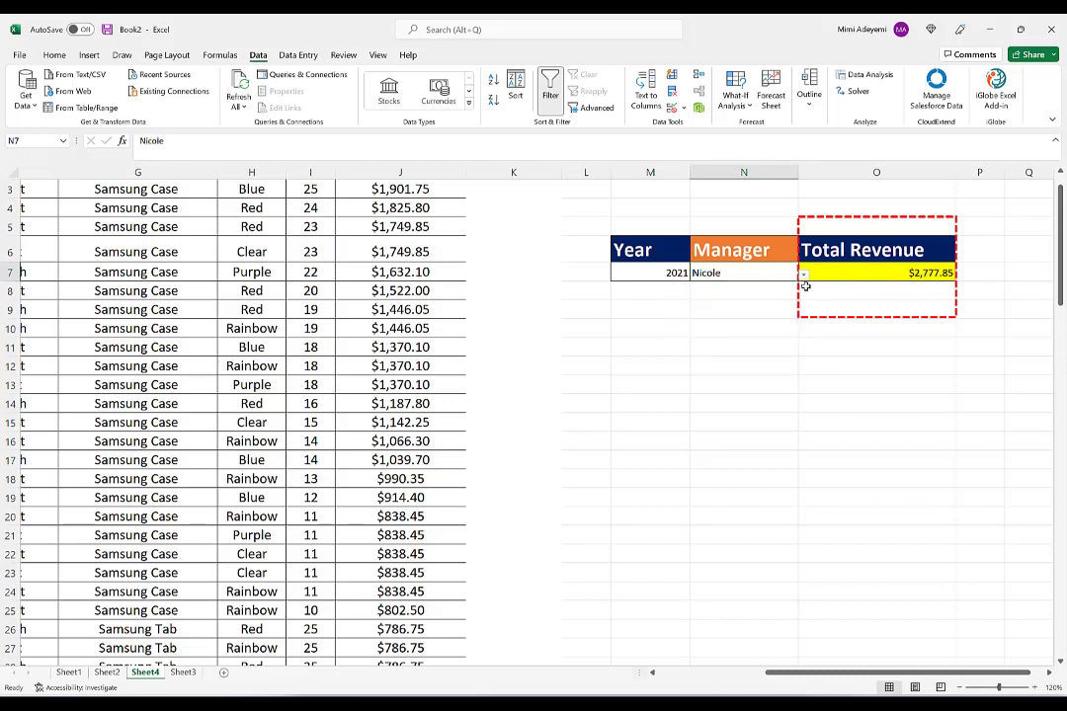
{"action": "left_click", "coordinate": [678, 274]}
{"action": "left_click", "coordinate": [694, 276]}
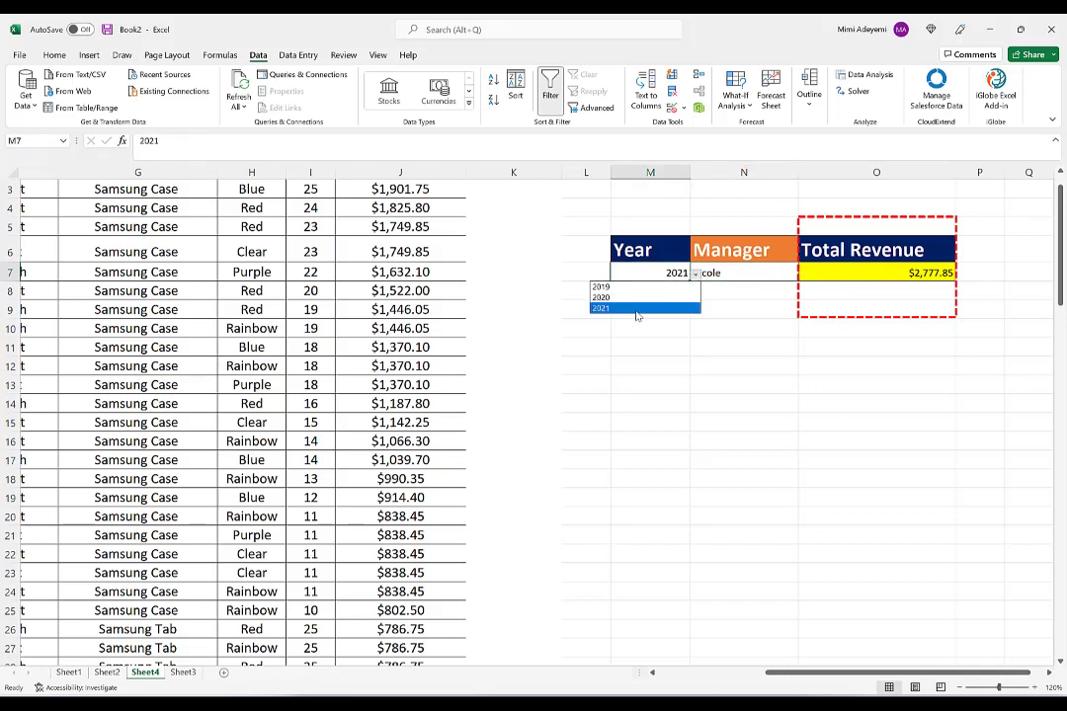
{"action": "left_click", "coordinate": [638, 298]}
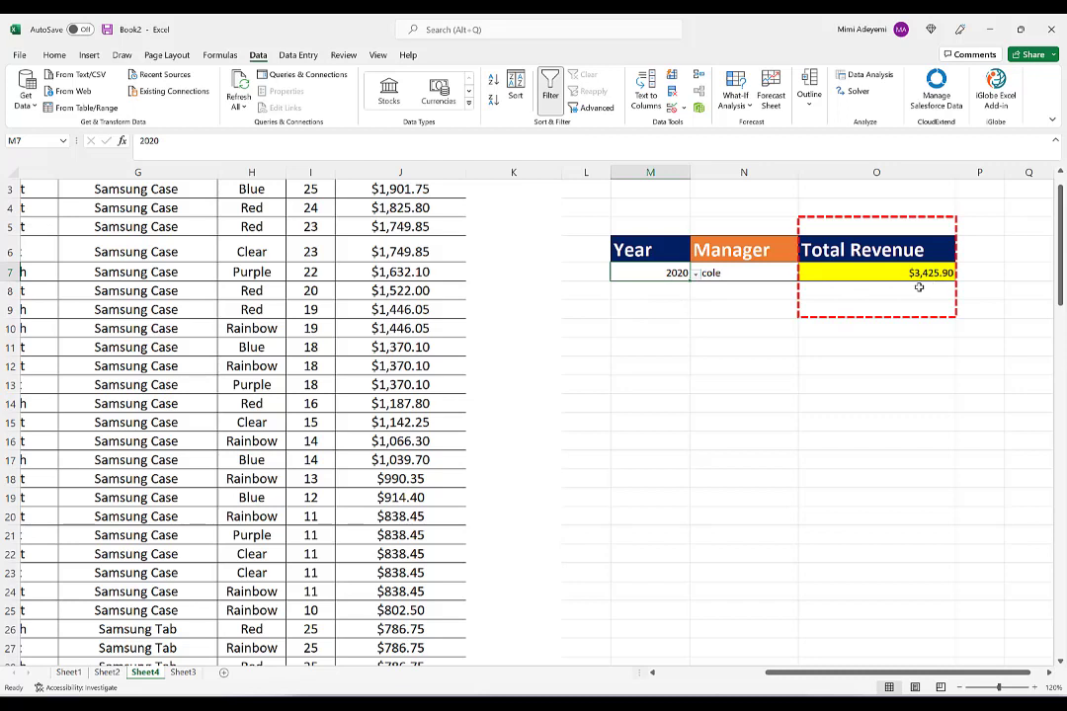
Step: Test the 2020 total with the fifth, sixth and third listed managers in N7, ending on the second listed manager
{"action": "left_click", "coordinate": [753, 278]}
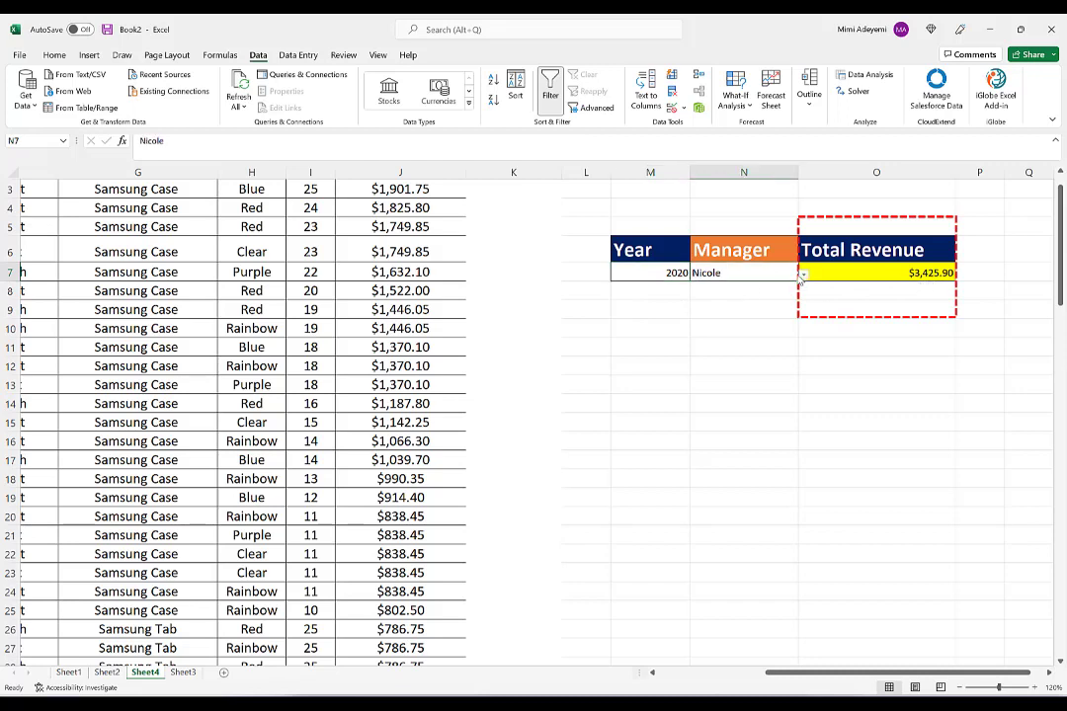
{"action": "left_click", "coordinate": [804, 276]}
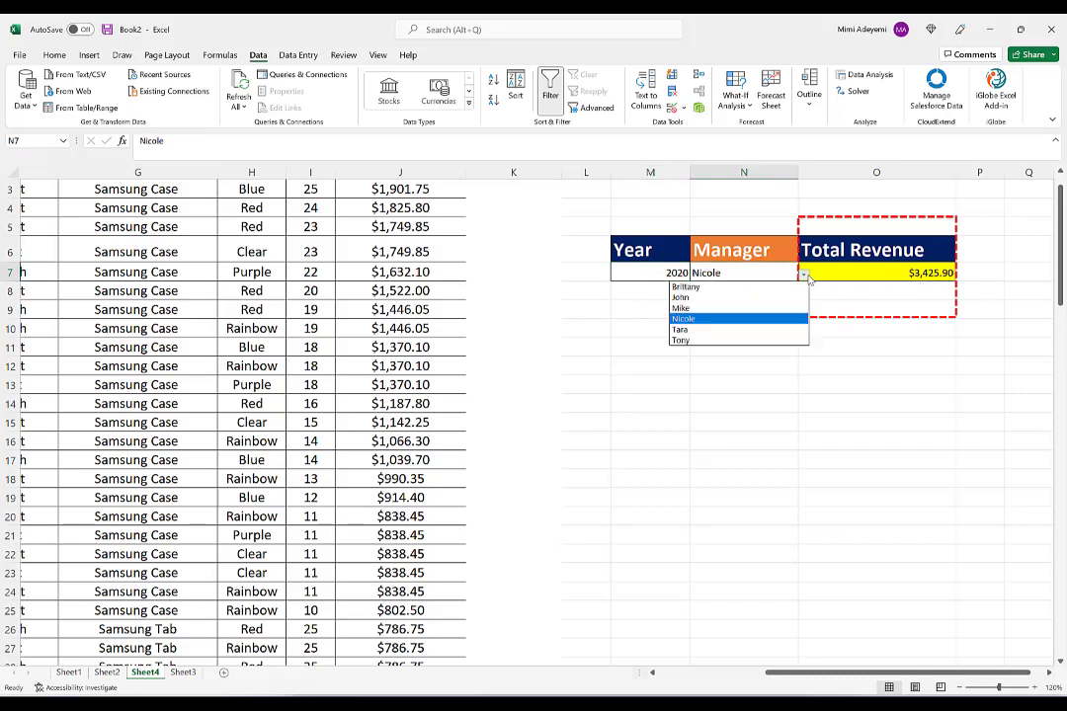
{"action": "left_click", "coordinate": [688, 330]}
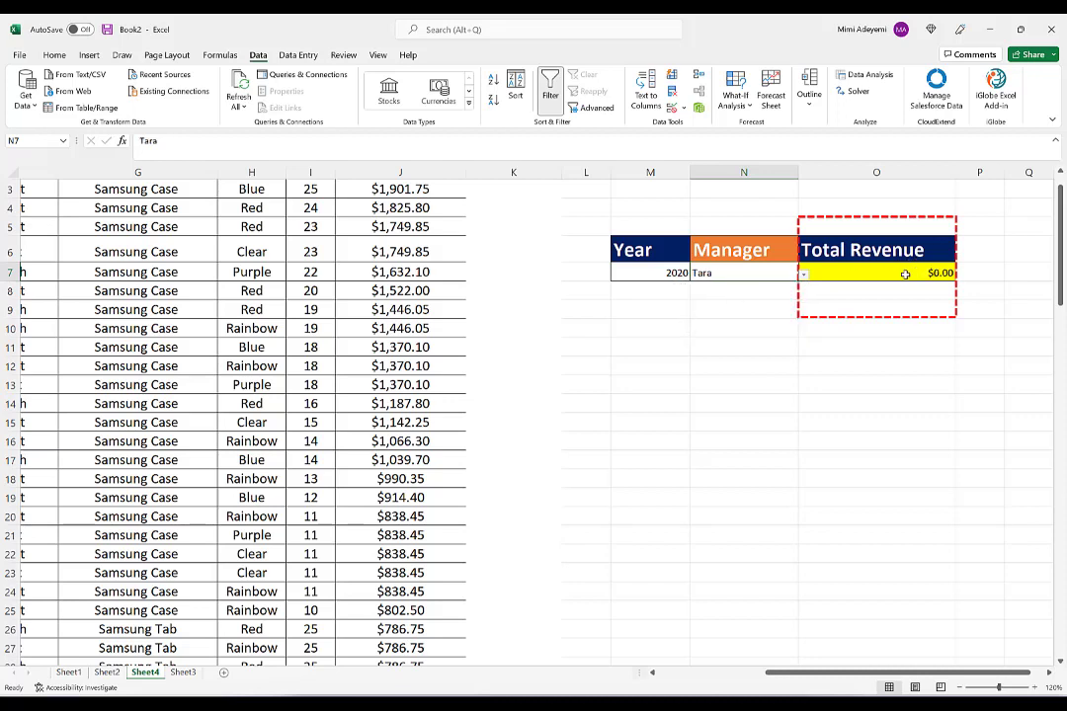
{"action": "left_click", "coordinate": [804, 276]}
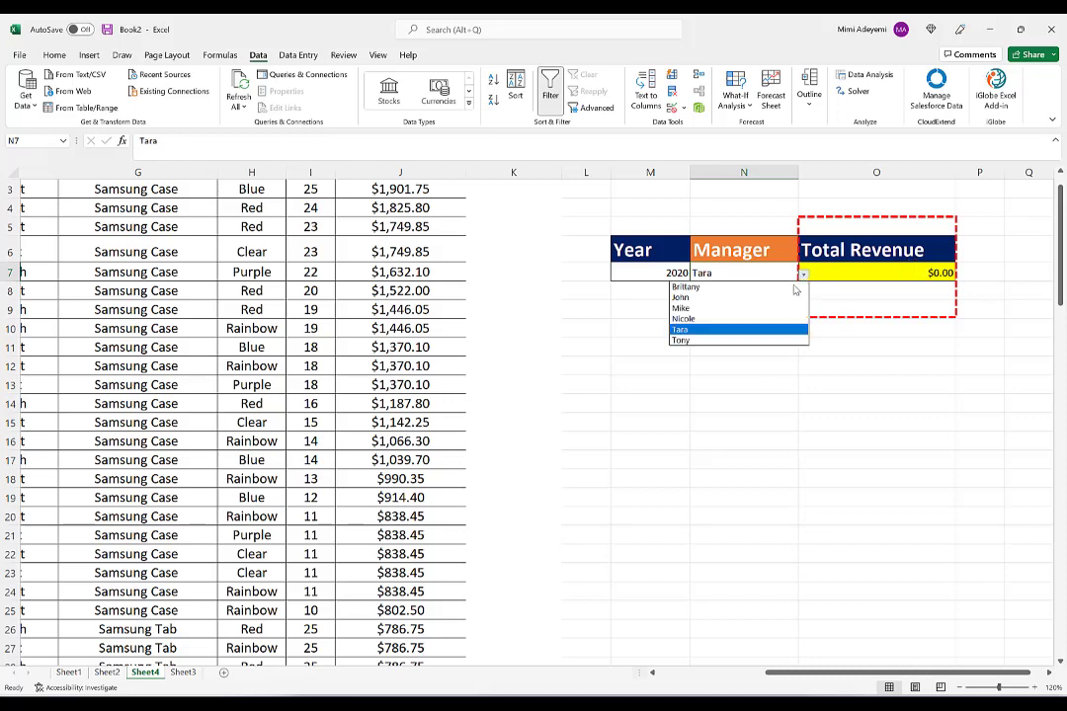
{"action": "left_click", "coordinate": [684, 308]}
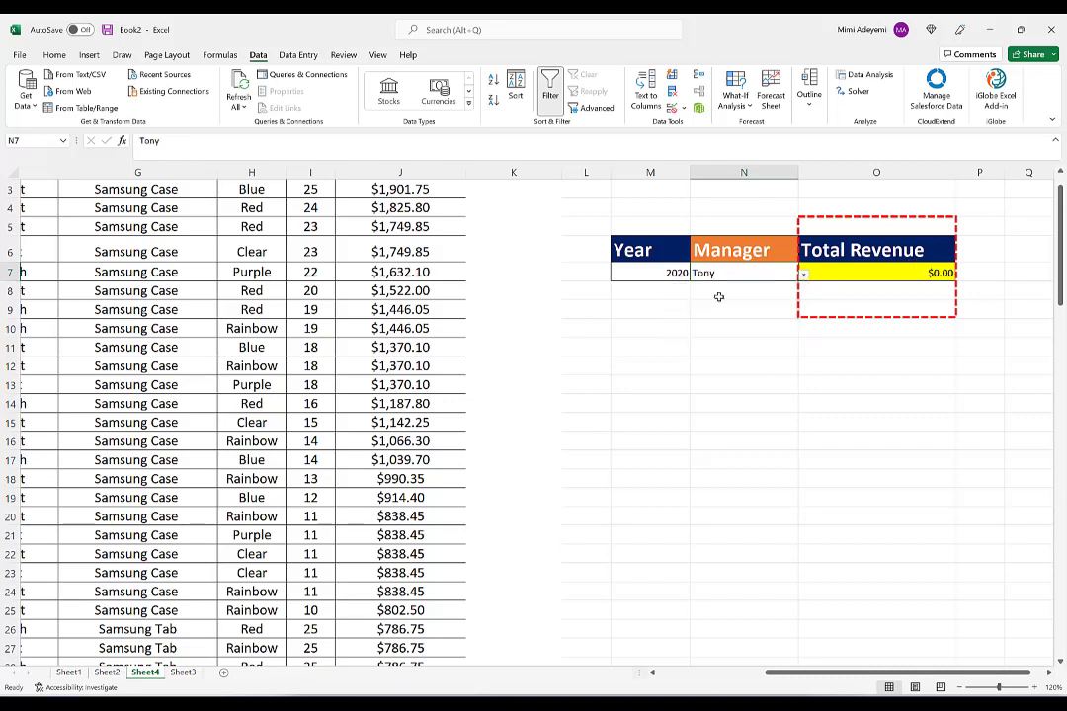
{"action": "left_click", "coordinate": [805, 277]}
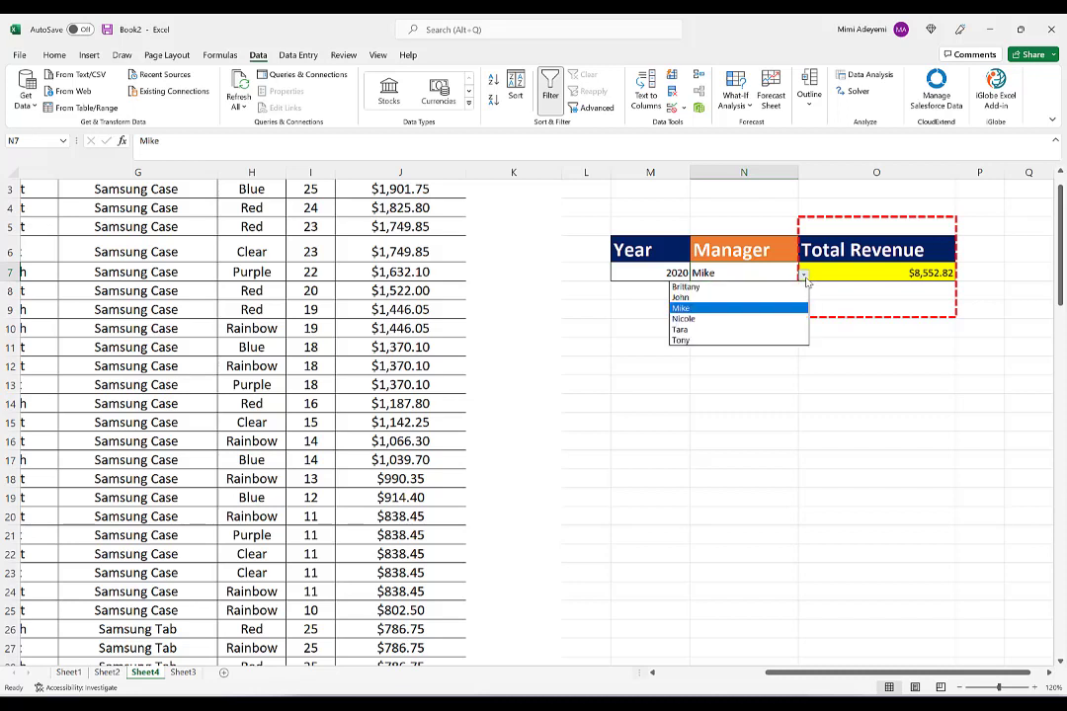
{"action": "left_click", "coordinate": [719, 298]}
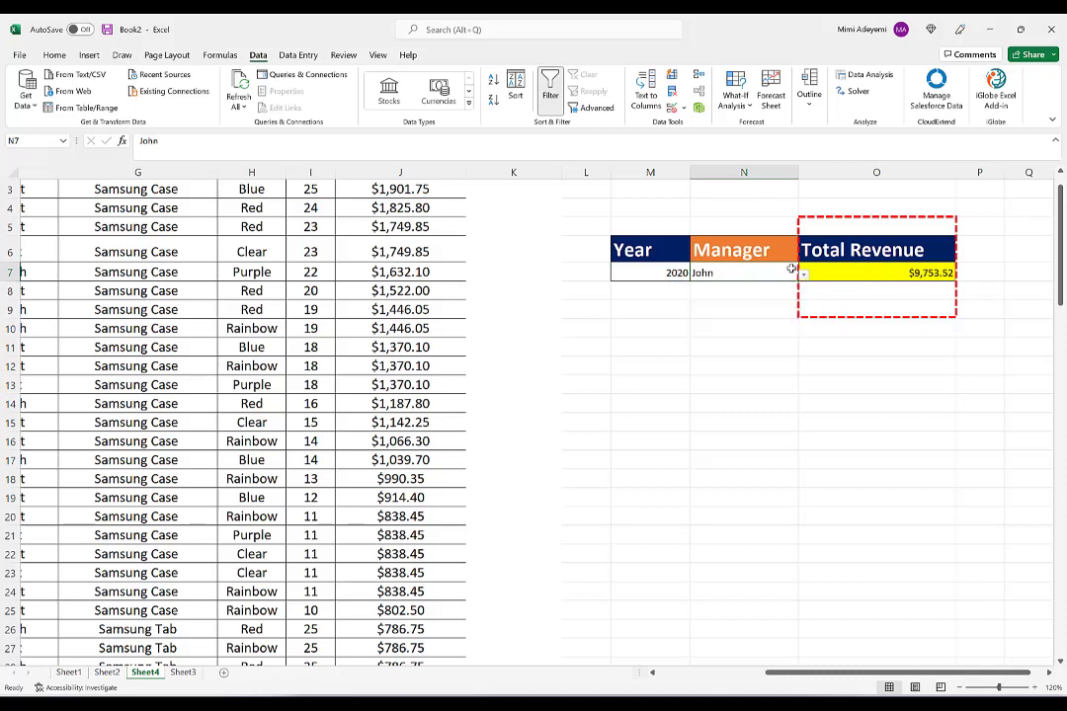
Step: Choose the first listed manager in Manager cell N7 for 2020
{"action": "left_click", "coordinate": [810, 278]}
{"action": "left_click", "coordinate": [798, 277]}
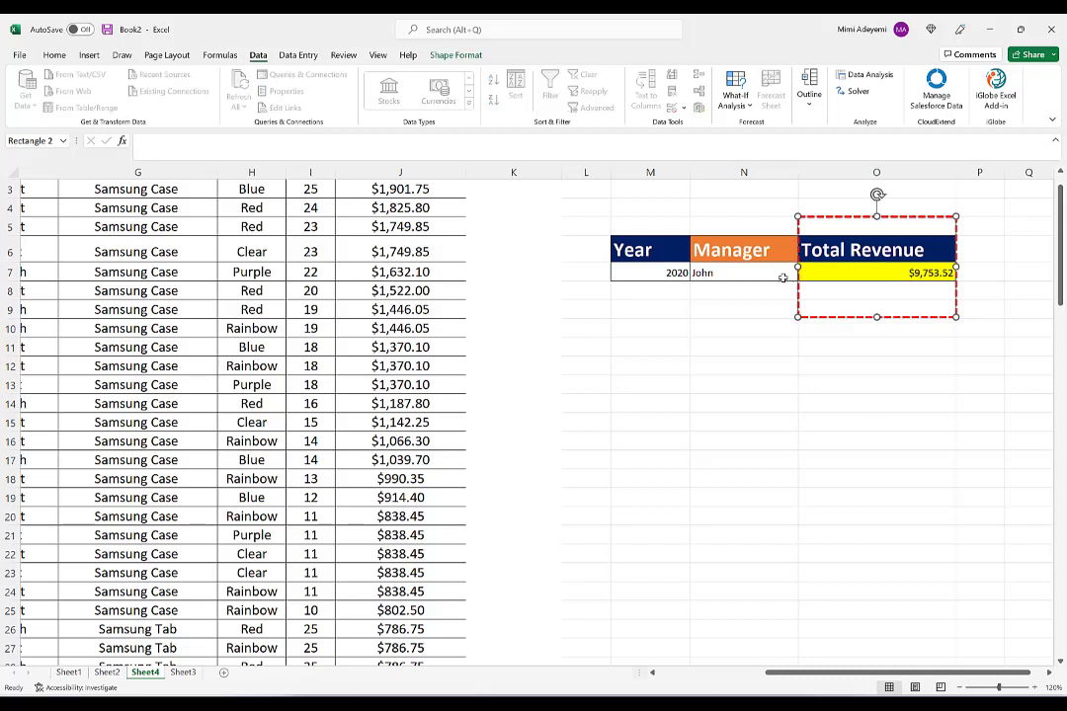
{"action": "left_click", "coordinate": [791, 274]}
{"action": "left_click", "coordinate": [802, 276]}
{"action": "left_click", "coordinate": [762, 294]}
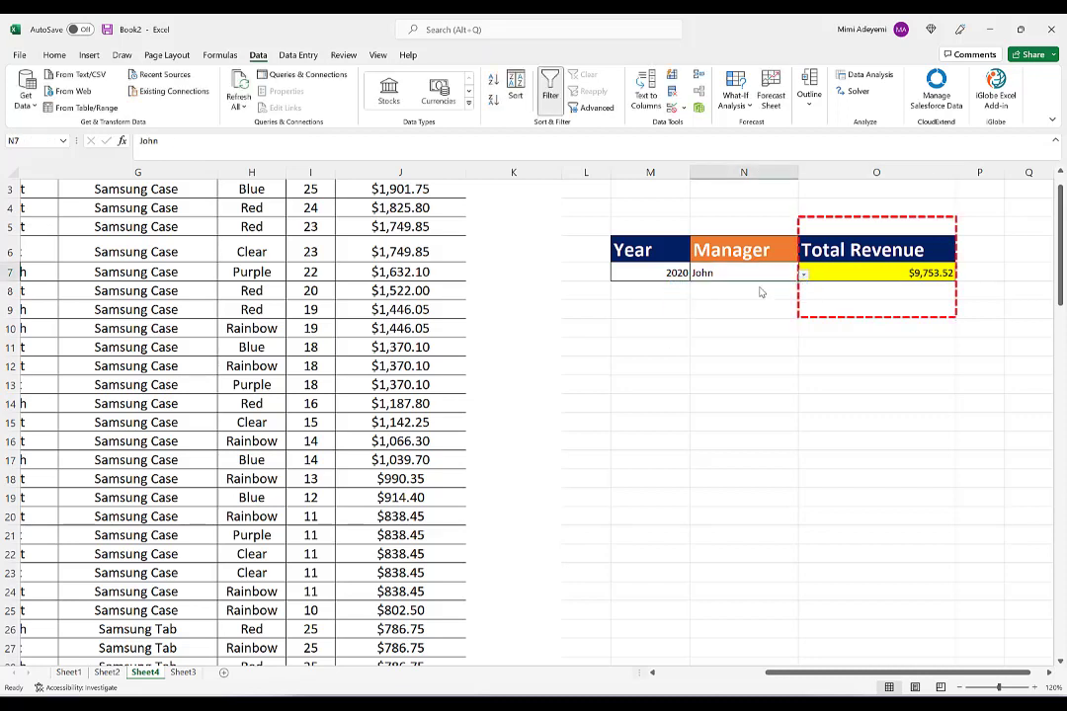
Step: Test the first listed manager's total with 2019 and then 2021 in Year cell M7
{"action": "left_click", "coordinate": [672, 275]}
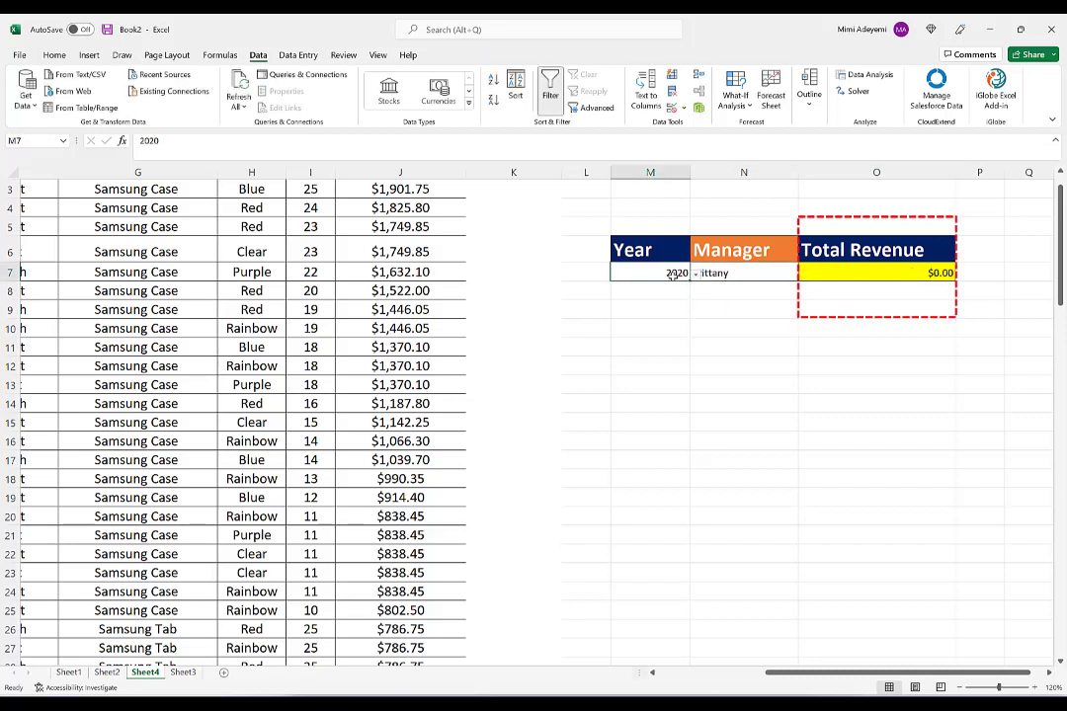
{"action": "left_click", "coordinate": [696, 274]}
{"action": "left_click", "coordinate": [632, 283]}
{"action": "left_click", "coordinate": [697, 274]}
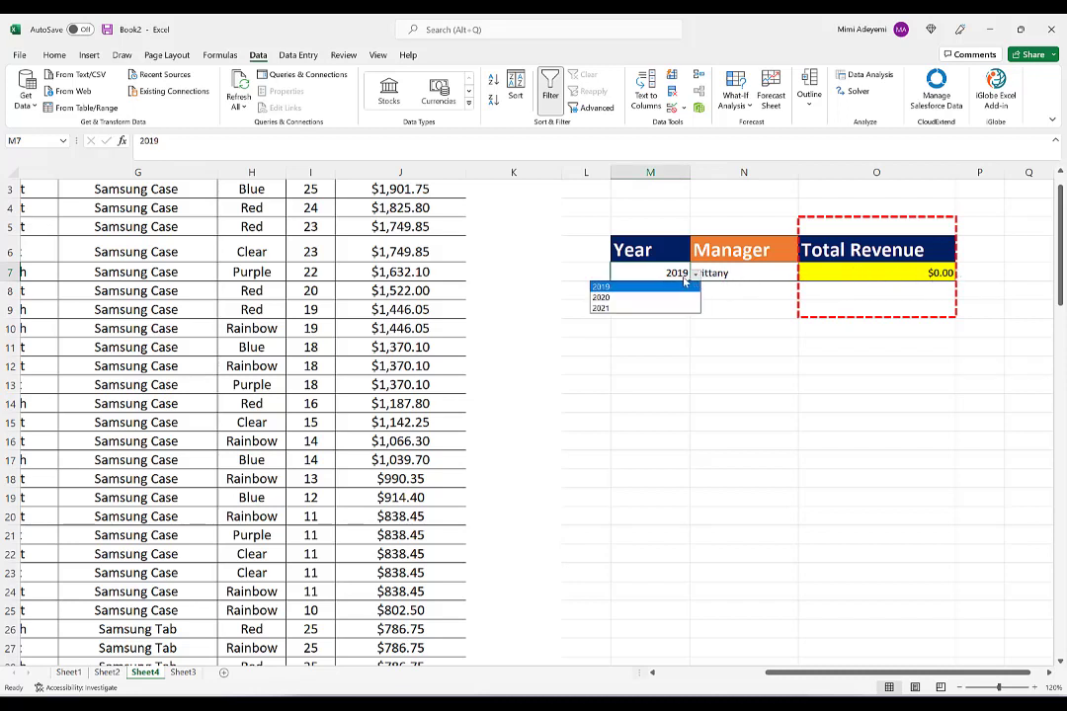
{"action": "left_click", "coordinate": [628, 307]}
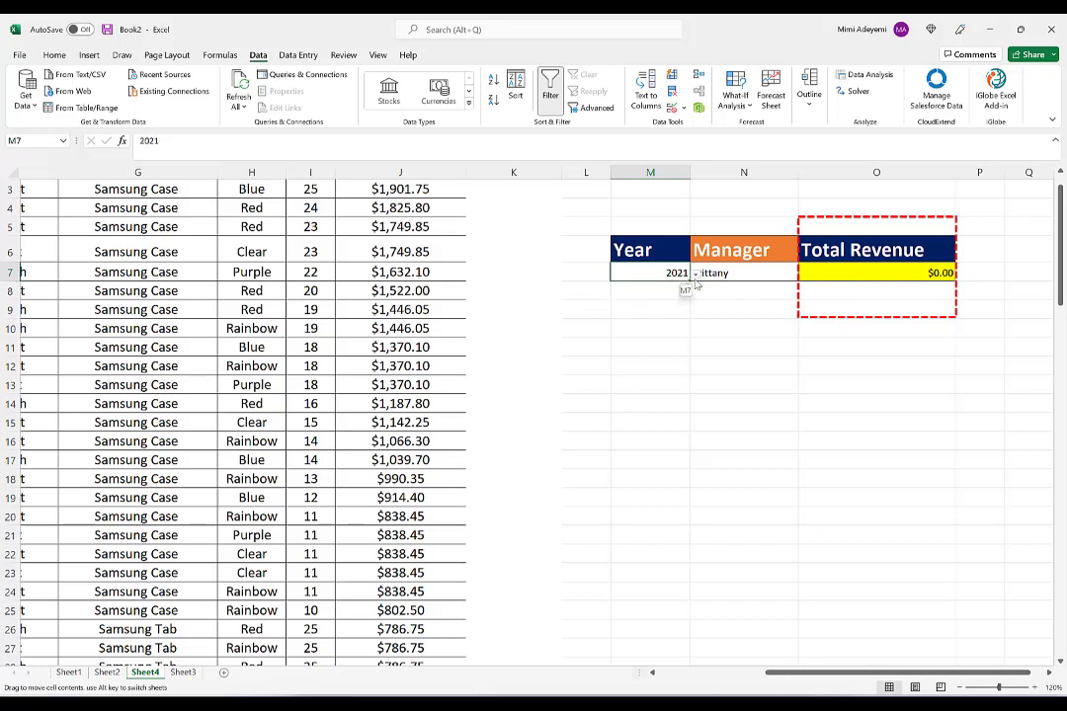
Step: Choose the third listed manager in N7 and switch the year in M7 to 2019
{"action": "left_click", "coordinate": [724, 274]}
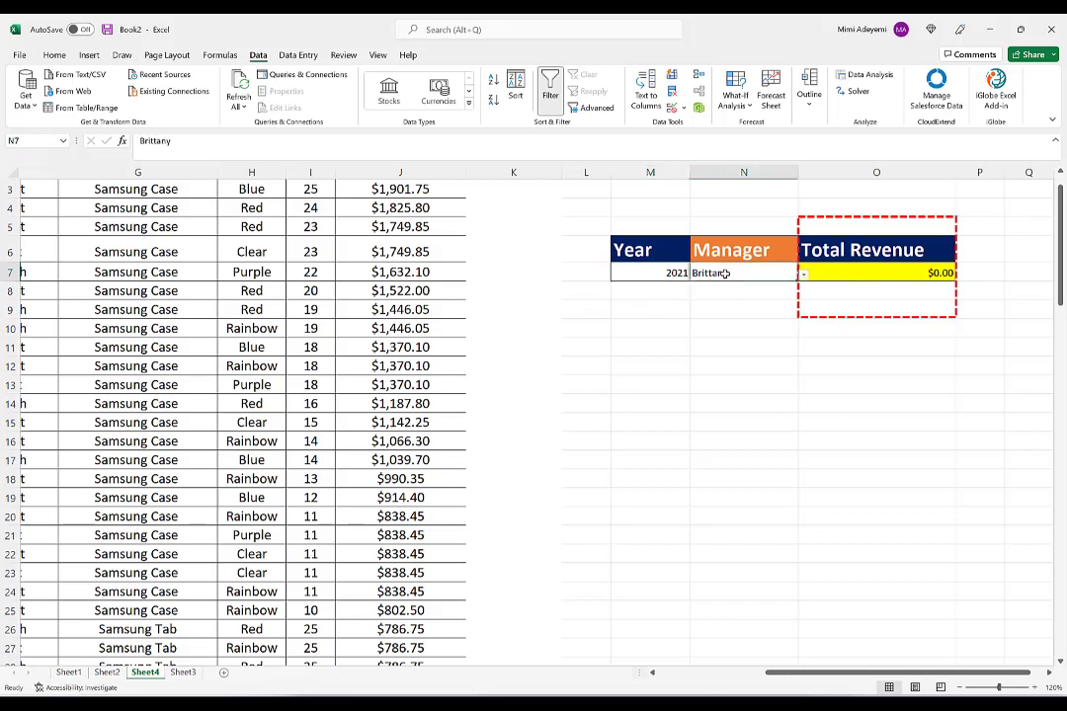
{"action": "left_click", "coordinate": [804, 275]}
{"action": "left_click", "coordinate": [699, 308]}
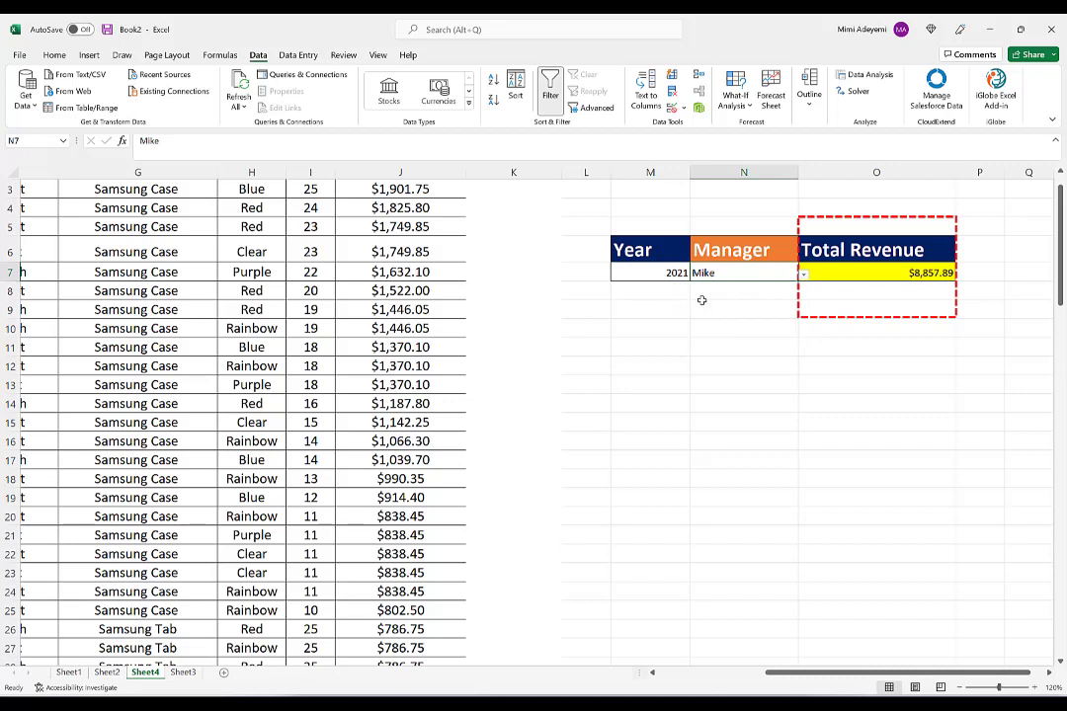
{"action": "left_click", "coordinate": [669, 274]}
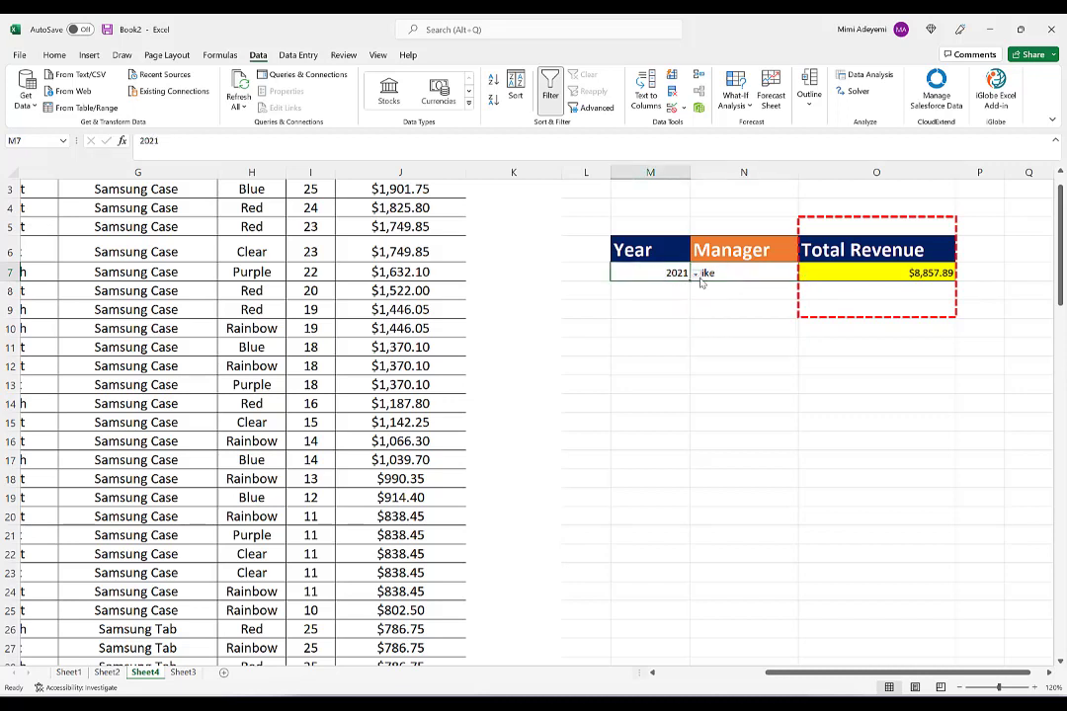
{"action": "left_click", "coordinate": [696, 275]}
{"action": "left_click", "coordinate": [606, 287]}
{"action": "left_click", "coordinate": [780, 313]}
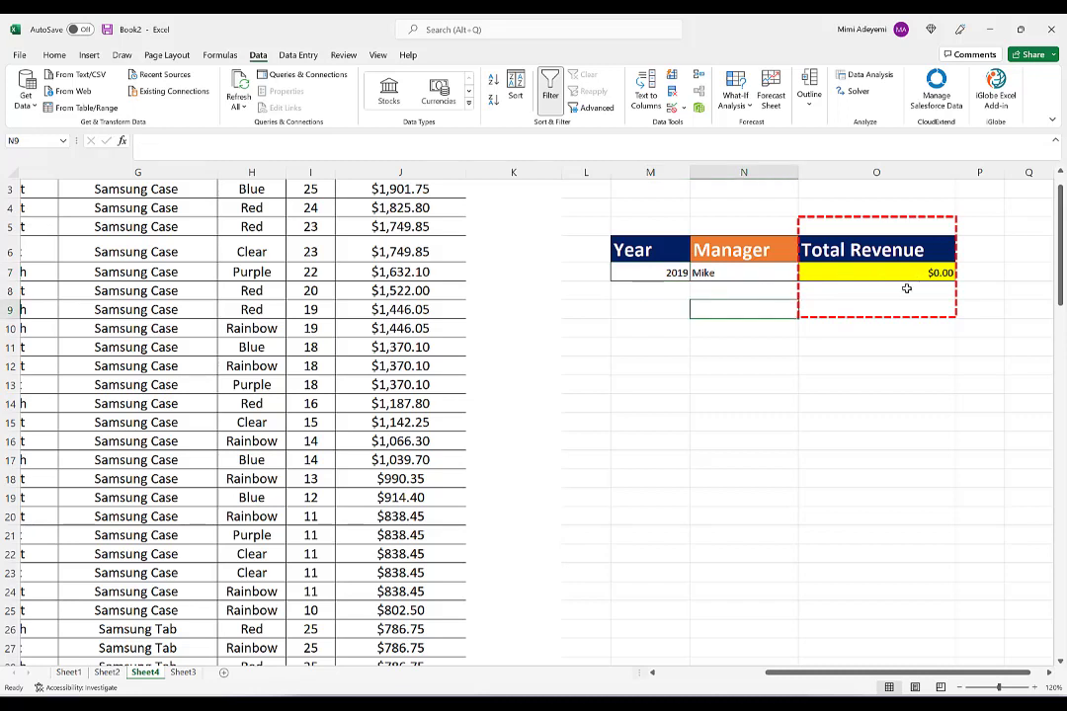
Step: Choose the last listed manager in N7 and set Year cell M7 to 2021
{"action": "left_click", "coordinate": [658, 278]}
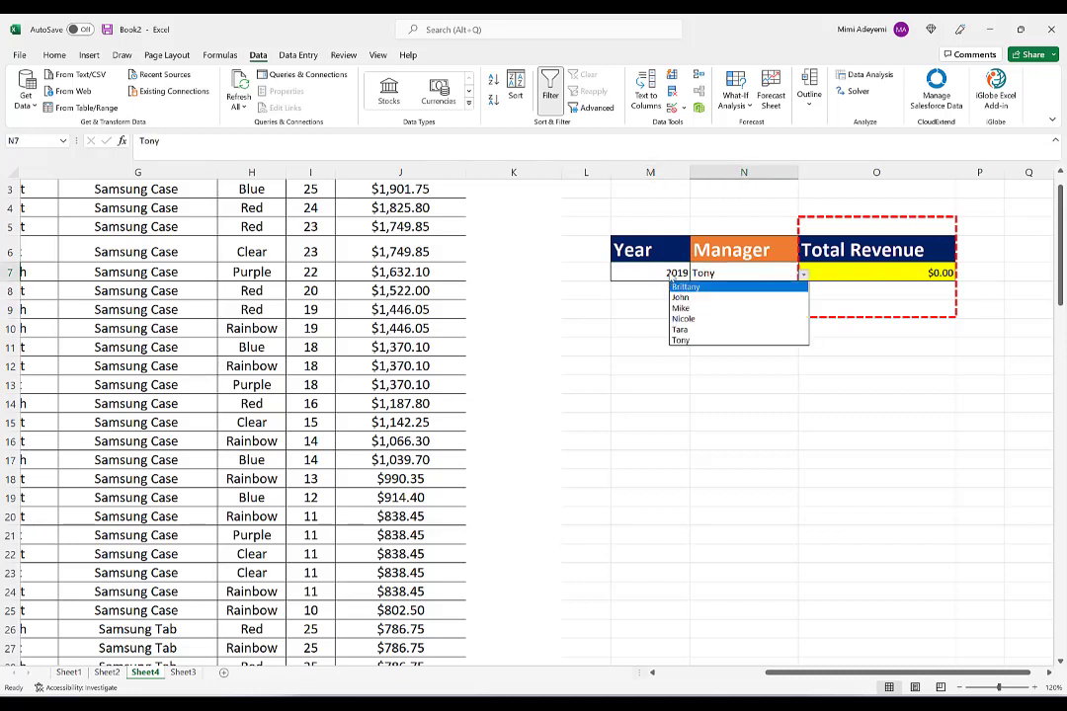
{"action": "left_click", "coordinate": [671, 272]}
{"action": "left_click", "coordinate": [668, 274]}
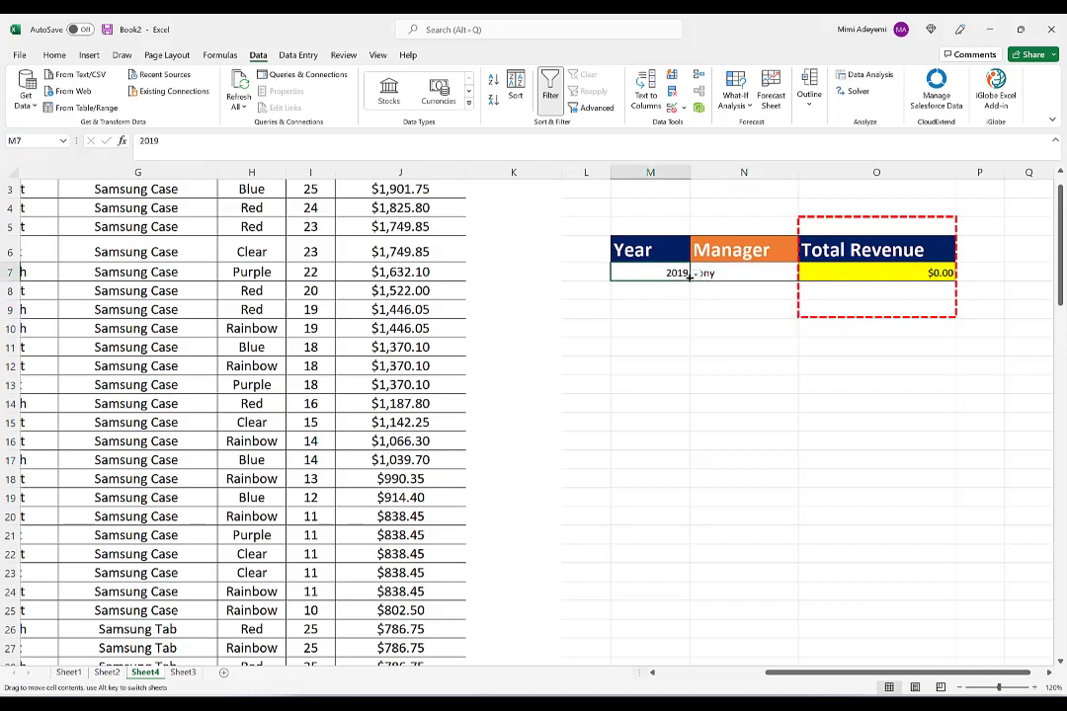
{"action": "left_click", "coordinate": [698, 274]}
{"action": "left_click", "coordinate": [658, 302]}
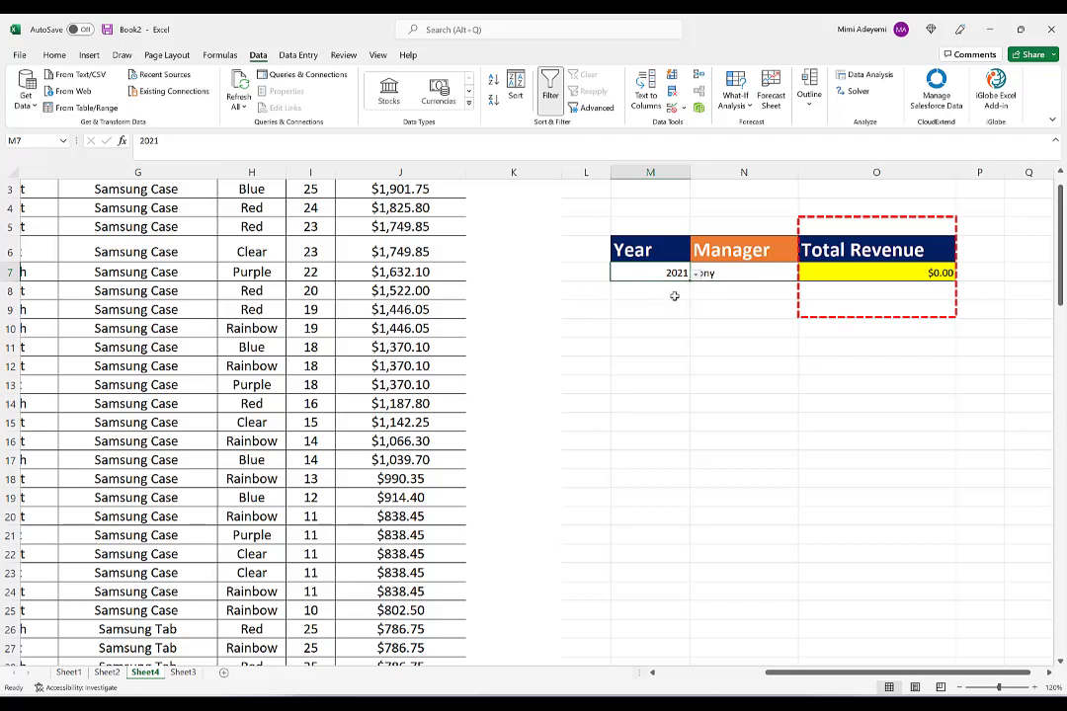
Step: Test several managers in N7 for 2021, finishing with the second listed manager selected
{"action": "left_click", "coordinate": [713, 274]}
{"action": "left_click", "coordinate": [803, 275]}
{"action": "left_click", "coordinate": [707, 308]}
{"action": "left_click", "coordinate": [803, 275]}
{"action": "left_click", "coordinate": [707, 321]}
{"action": "left_click", "coordinate": [803, 275]}
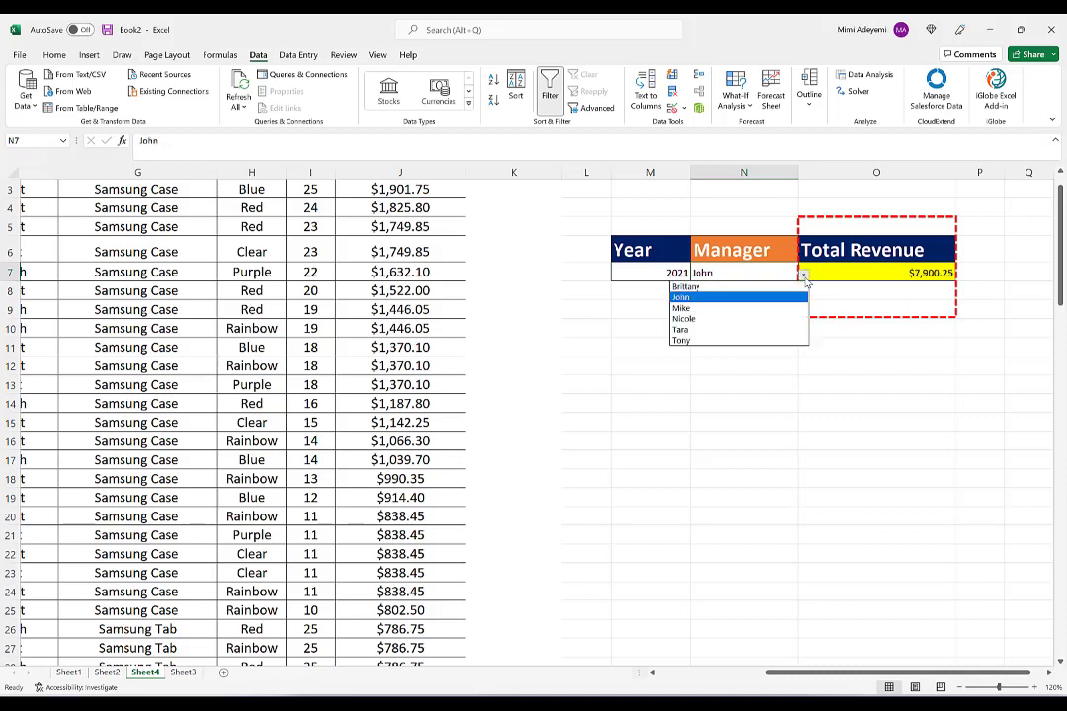
{"action": "left_click", "coordinate": [726, 288]}
{"action": "left_click", "coordinate": [733, 341]}
{"action": "left_click", "coordinate": [769, 270]}
{"action": "left_click", "coordinate": [803, 275]}
{"action": "left_click", "coordinate": [730, 300]}
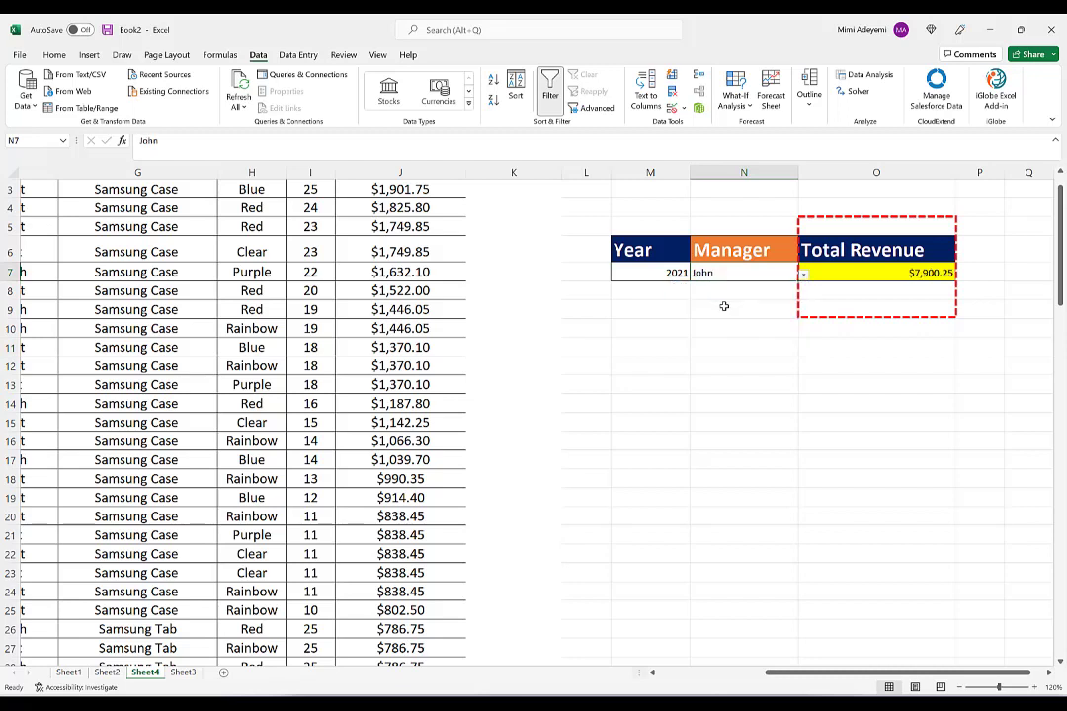
{"action": "left_click", "coordinate": [742, 346]}
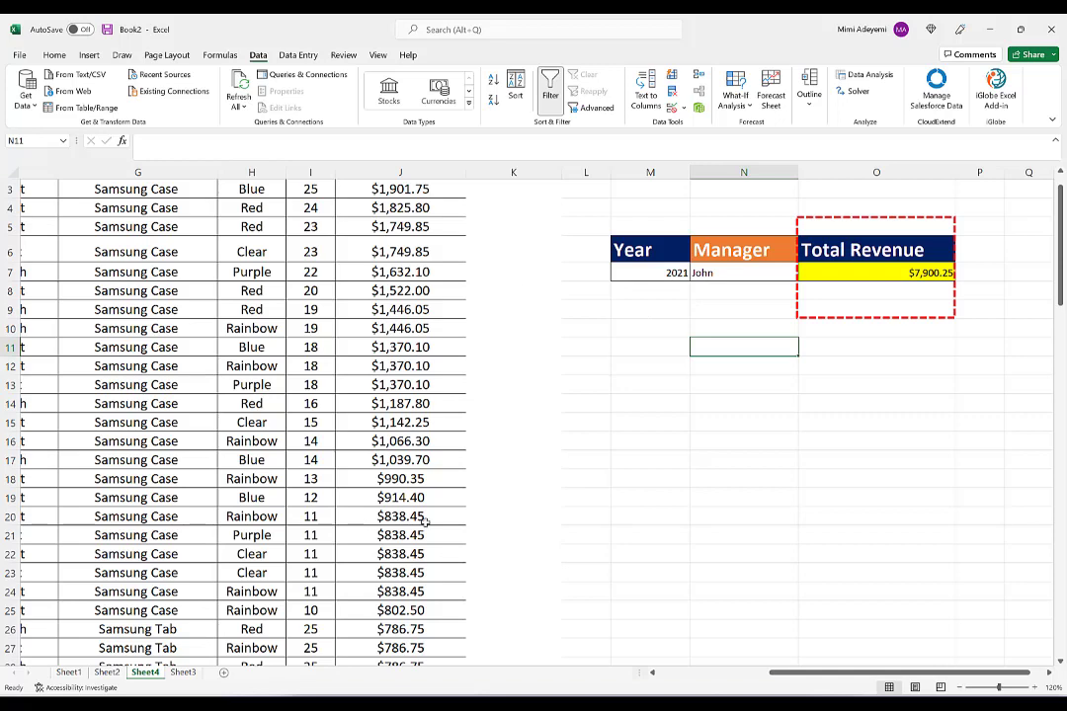
{"action": "left_click", "coordinate": [586, 309]}
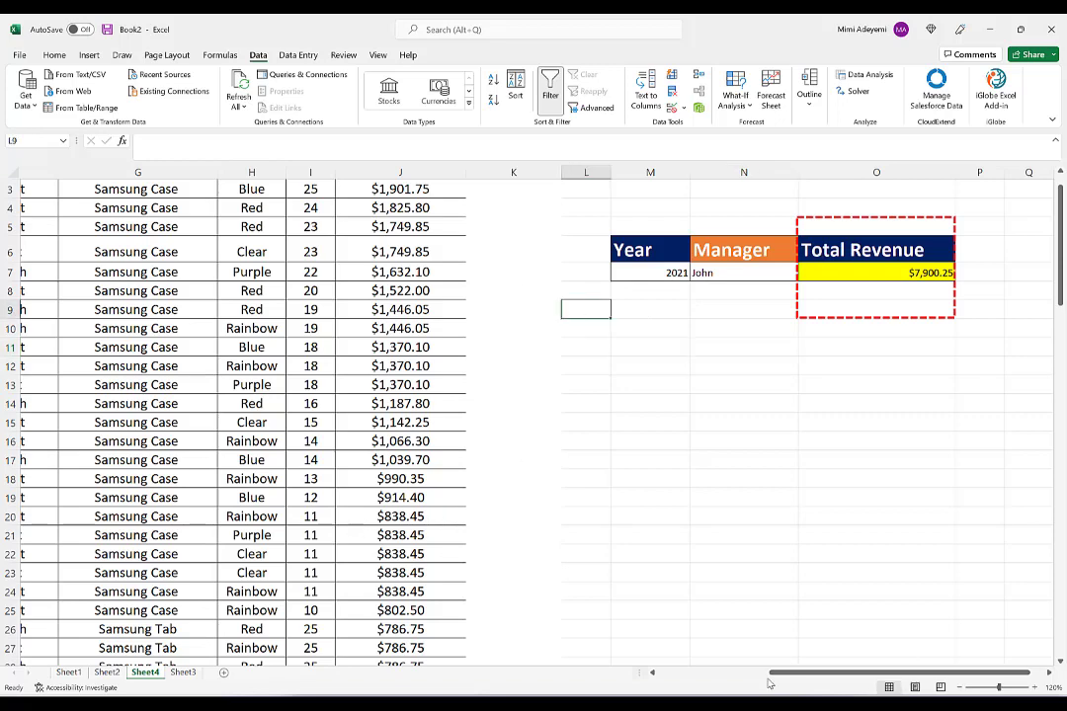
{"action": "left_click_drag", "start_coordinate": [775, 674], "coordinate": [603, 671]}
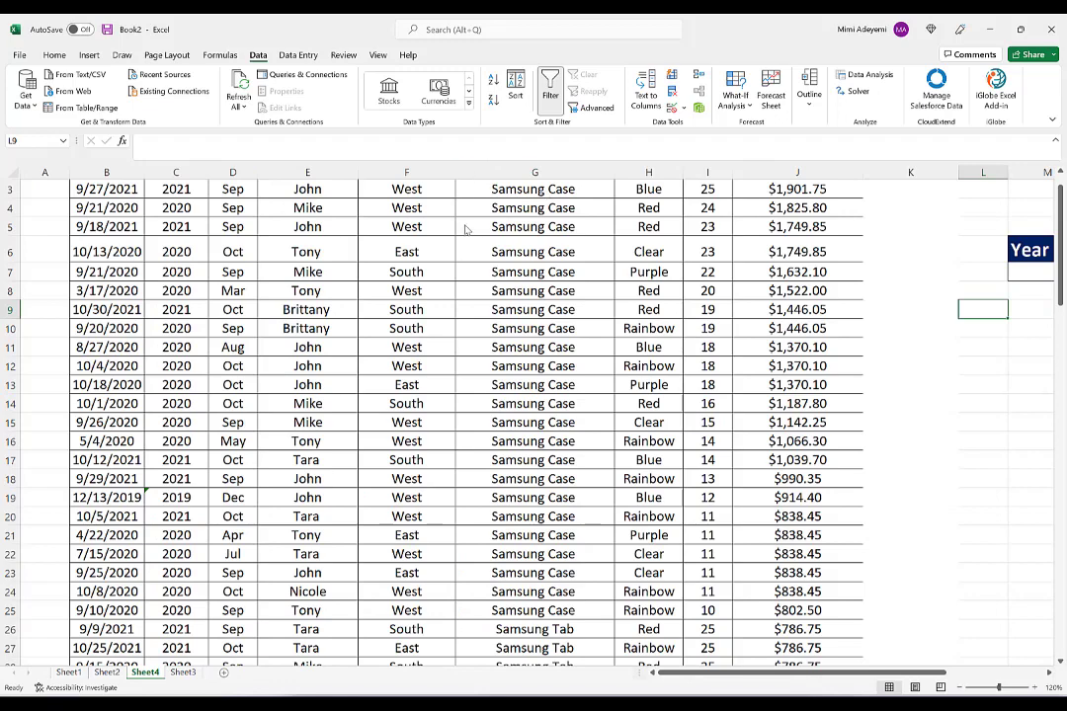
{"action": "scroll", "coordinate": [514, 188], "scroll_direction": "up", "scroll_amount": 1}
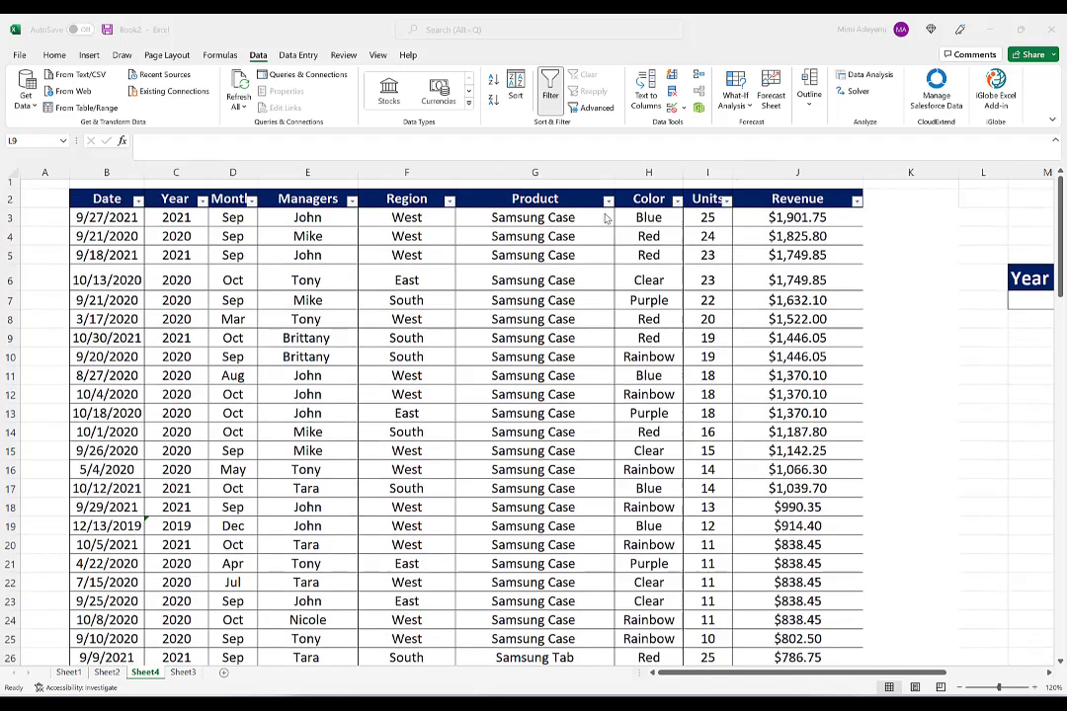